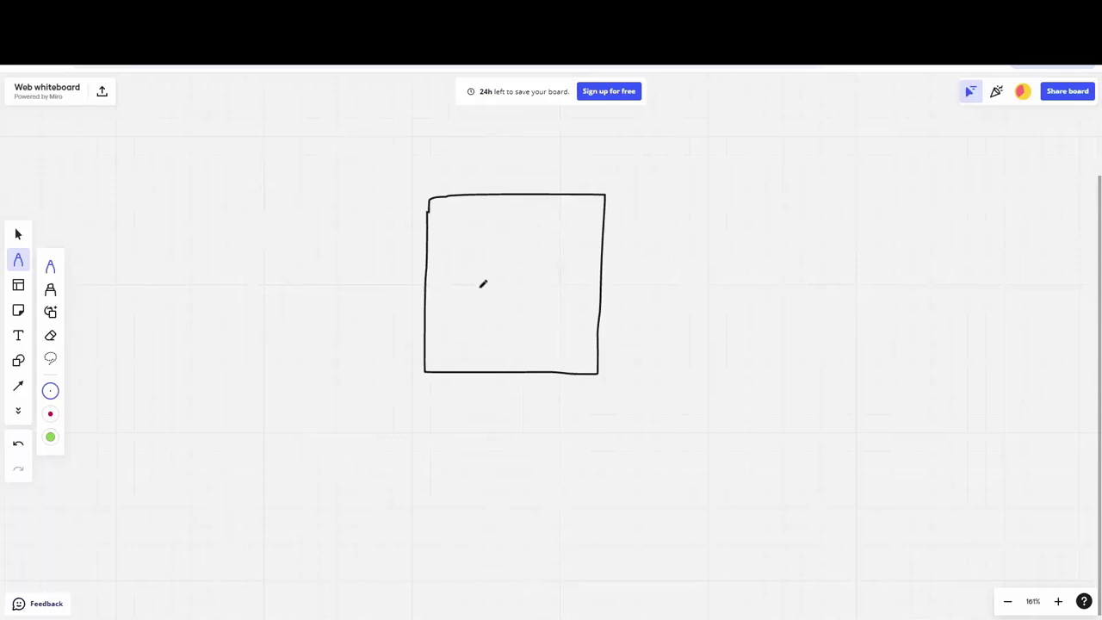
Step: Draw two horizontal placeholder text lines inside the hand-drawn box
{"action": "left_click_drag", "start_coordinate": [477, 289], "coordinate": [557, 284]}
{"action": "left_click_drag", "start_coordinate": [481, 307], "coordinate": [552, 307]}
Step: Handwrite "3% → 10%" above the box and cross it out with two diagonal strokes
{"action": "left_click_drag", "start_coordinate": [503, 135], "coordinate": [521, 151]}
{"action": "mouse_move", "coordinate": [523, 144]}
{"action": "left_mouse_down"}
{"action": "mouse_move", "coordinate": [528, 154]}
{"action": "mouse_move", "coordinate": [548, 134]}
{"action": "mouse_move", "coordinate": [556, 147]}
{"action": "mouse_move", "coordinate": [576, 131]}
{"action": "mouse_move", "coordinate": [586, 141]}
{"action": "left_mouse_up"}
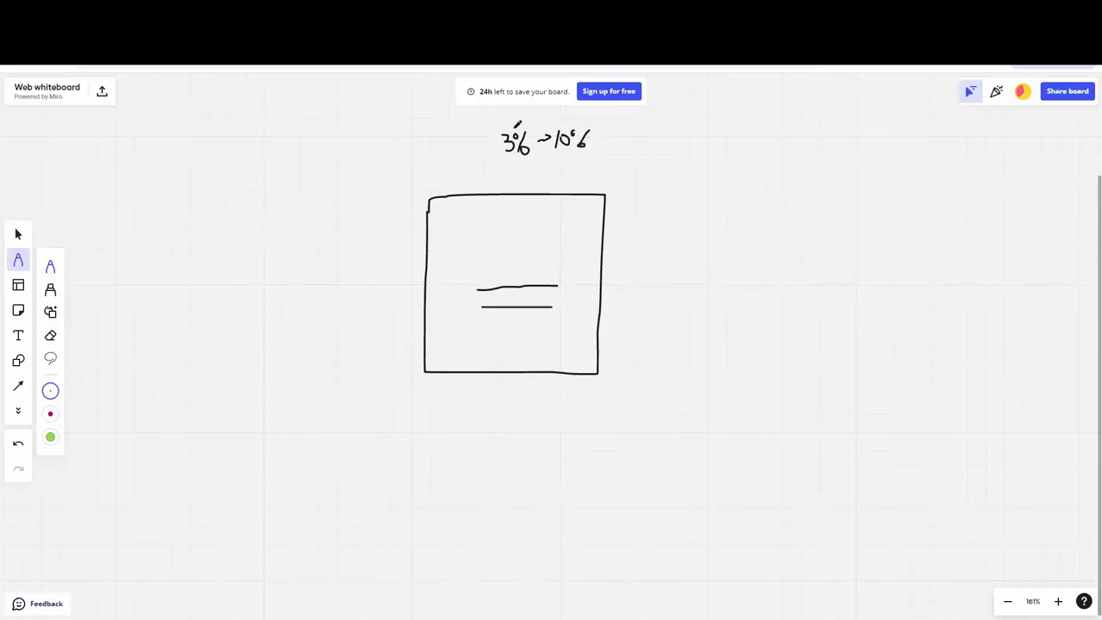
{"action": "left_click_drag", "start_coordinate": [504, 119], "coordinate": [607, 149]}
{"action": "left_click_drag", "start_coordinate": [585, 109], "coordinate": [499, 161]}
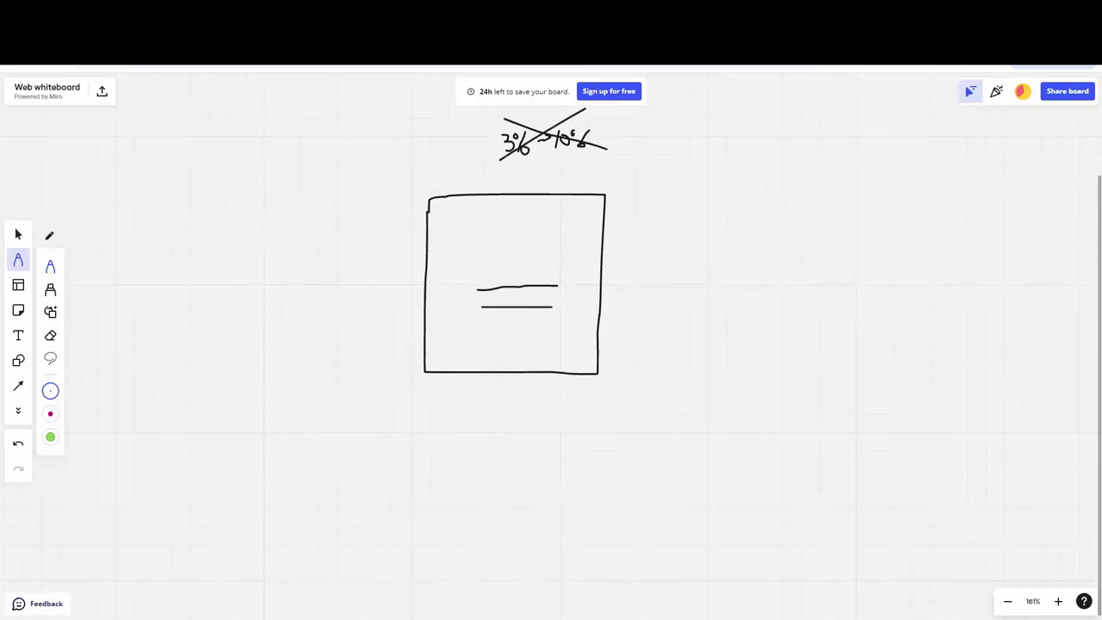
Step: Delete the crossed-out percentage note above the box, including its leftover stroke fragments
{"action": "left_click", "coordinate": [18, 234]}
{"action": "left_click_drag", "start_coordinate": [401, 121], "coordinate": [641, 139]}
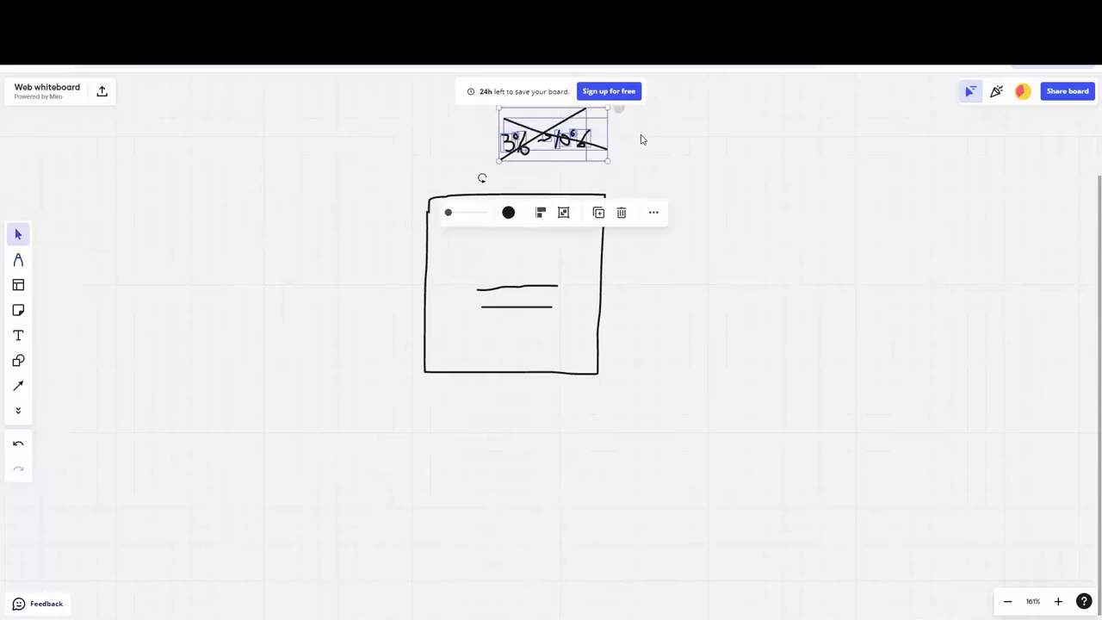
{"action": "key", "text": "Delete"}
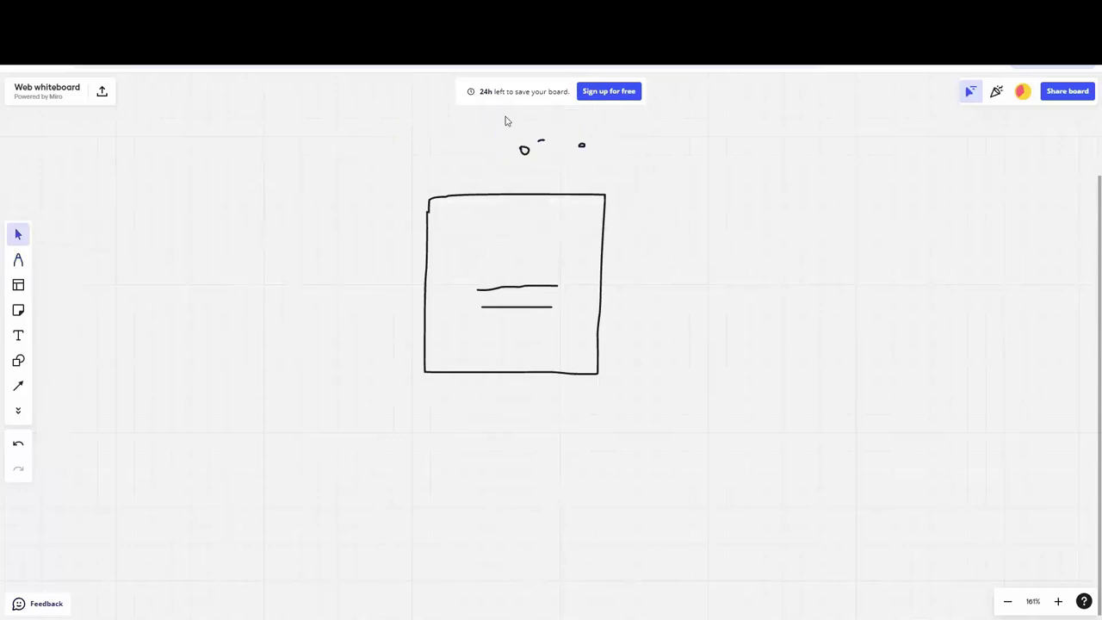
{"action": "left_click_drag", "start_coordinate": [485, 111], "coordinate": [655, 167]}
{"action": "key", "text": "Delete"}
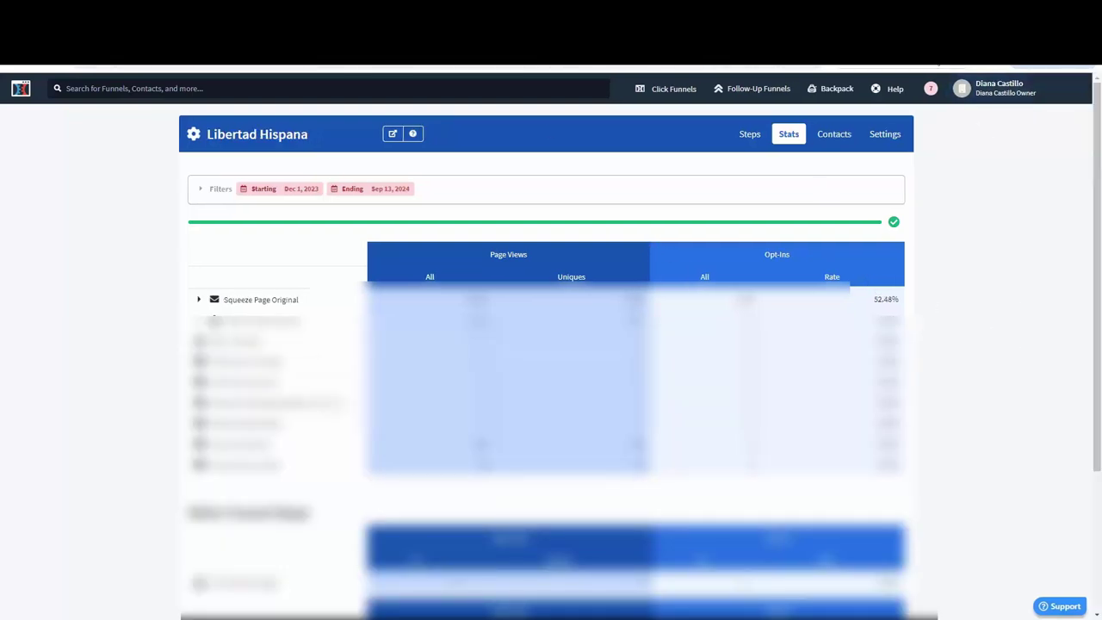
Step: In the ClickFunnels stats, circle the Squeeze Page Original opt-in rate in red, and clear the annotation
{"action": "left_click", "coordinate": [897, 63]}
{"action": "mouse_move", "coordinate": [890, 286]}
{"action": "left_mouse_down"}
{"action": "mouse_move", "coordinate": [866, 308]}
{"action": "mouse_move", "coordinate": [893, 288]}
{"action": "left_mouse_up"}
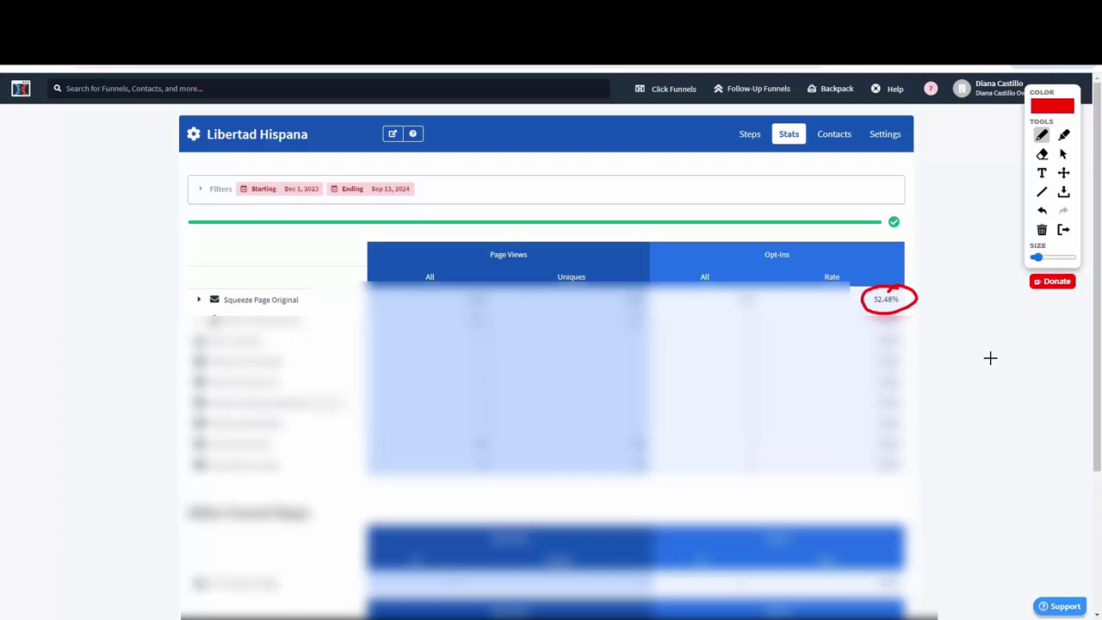
{"action": "left_click", "coordinate": [1042, 229]}
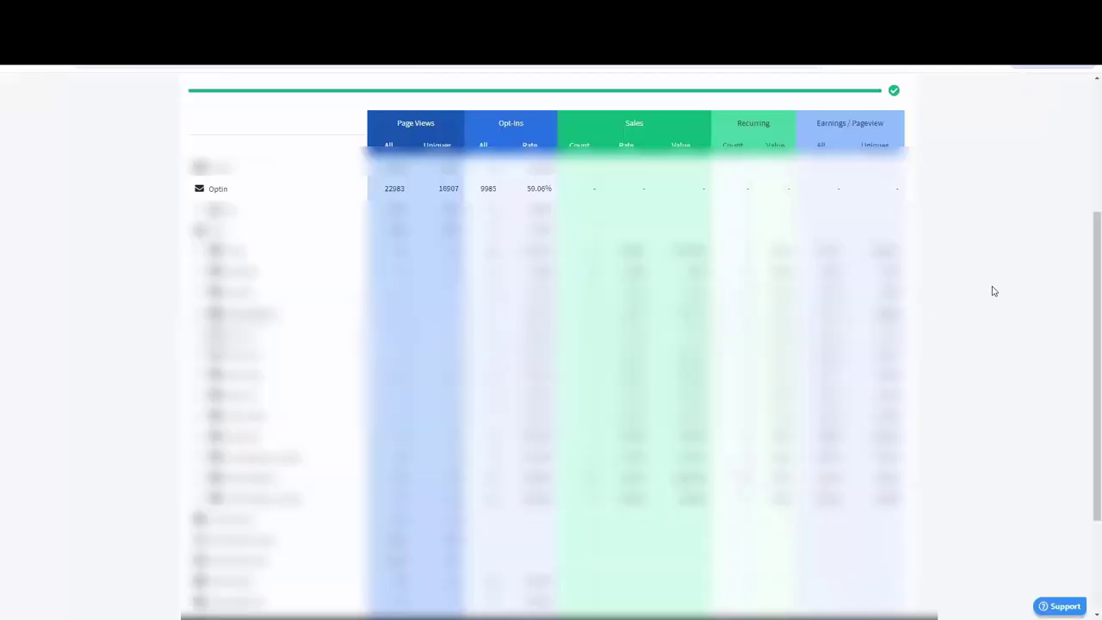
Step: Capture a screenshot region around the Optin step's opt-in rate and copy it
{"action": "key", "text": "Print"}
{"action": "left_click_drag", "start_coordinate": [529, 180], "coordinate": [576, 200]}
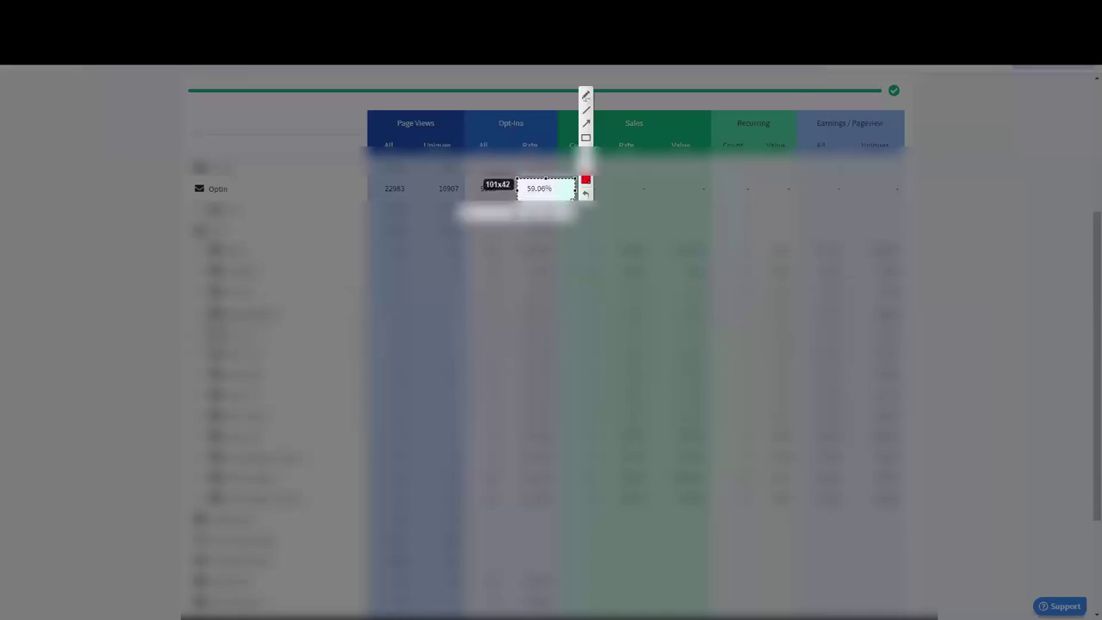
{"action": "key", "text": "ctrl+c"}
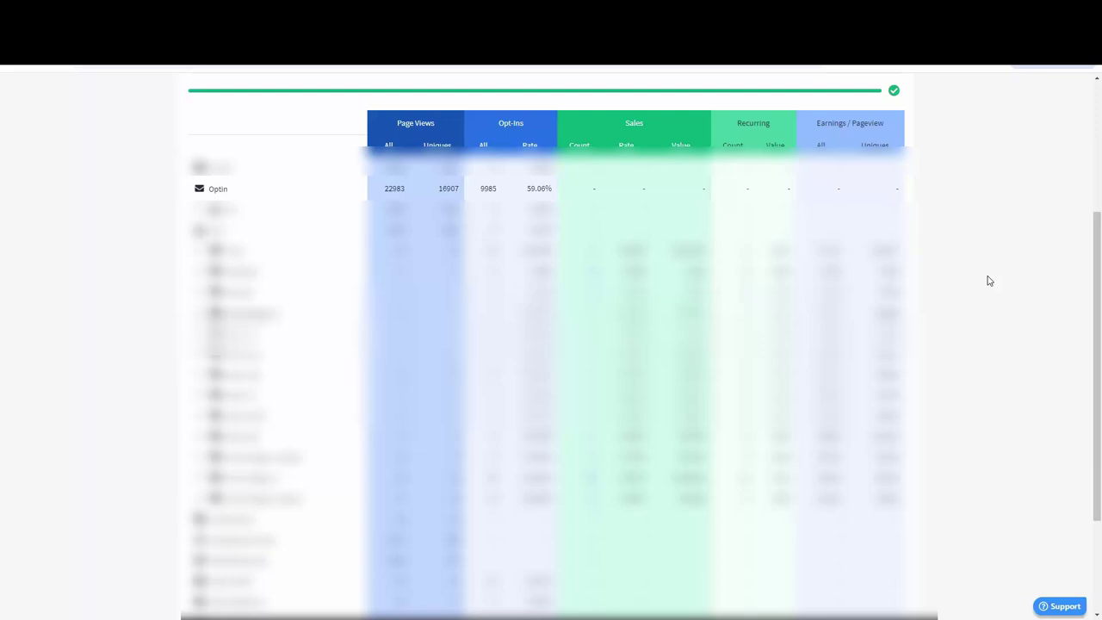
Step: Circle the opt-in rates of Optin Evento, Optin Repeticion and Optin Afiliados in red, and clear the annotations
{"action": "scroll", "coordinate": [989, 302], "scroll_direction": "down", "scroll_amount": 3}
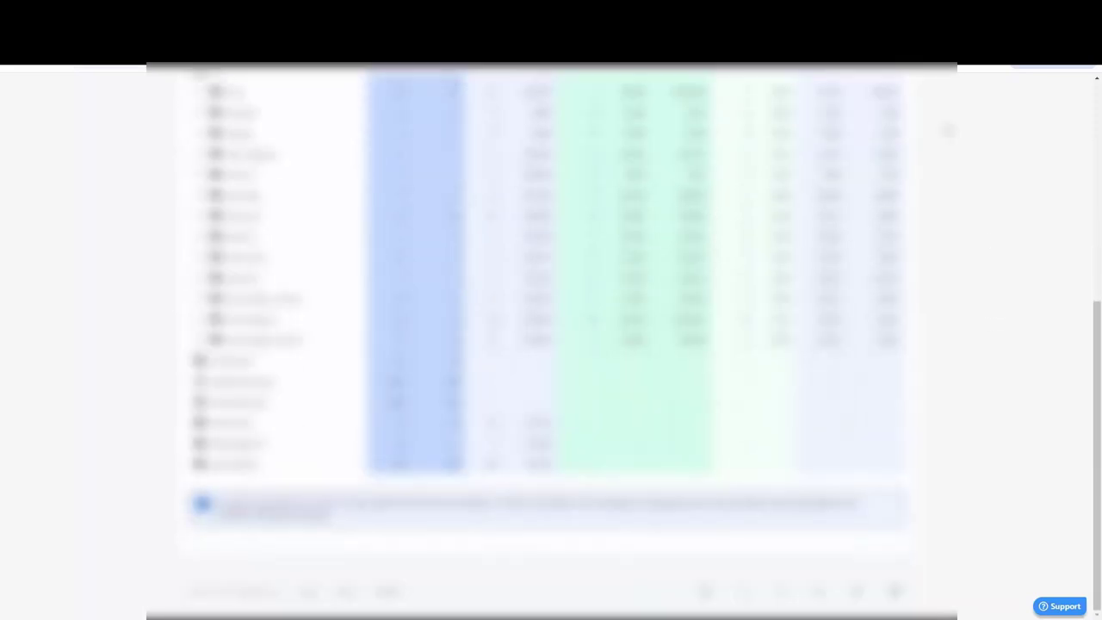
{"action": "key", "text": "alt+shift+d"}
{"action": "mouse_move", "coordinate": [550, 422]}
{"action": "left_mouse_down"}
{"action": "mouse_move", "coordinate": [511, 425]}
{"action": "mouse_move", "coordinate": [566, 421]}
{"action": "left_mouse_up"}
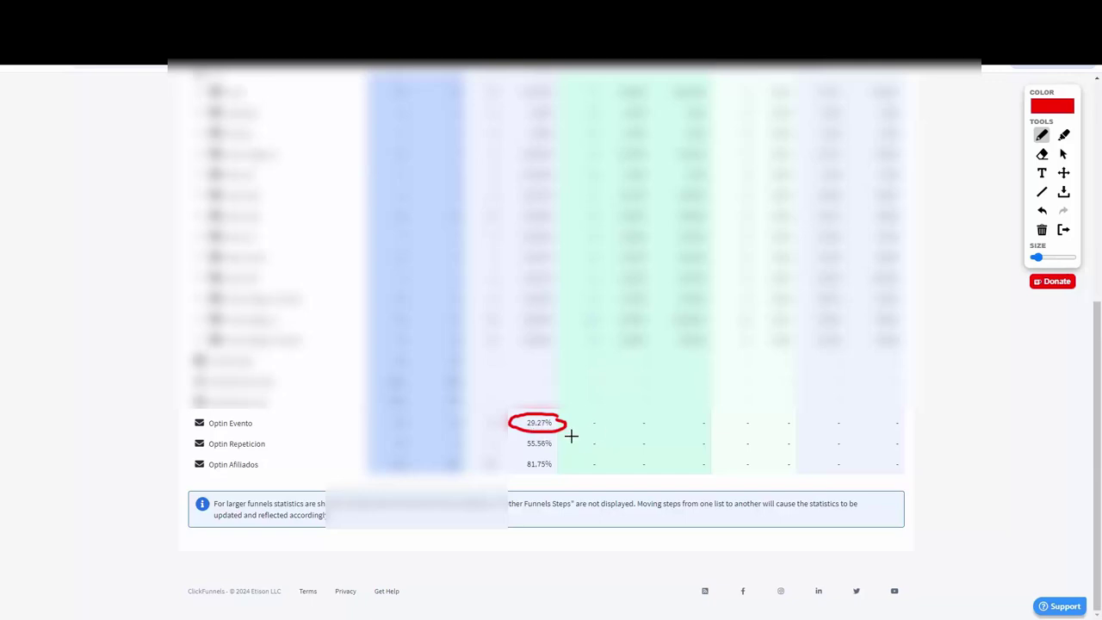
{"action": "mouse_move", "coordinate": [518, 442]}
{"action": "left_mouse_down"}
{"action": "mouse_move", "coordinate": [558, 437]}
{"action": "mouse_move", "coordinate": [517, 457]}
{"action": "mouse_move", "coordinate": [549, 478]}
{"action": "mouse_move", "coordinate": [556, 459]}
{"action": "left_mouse_up"}
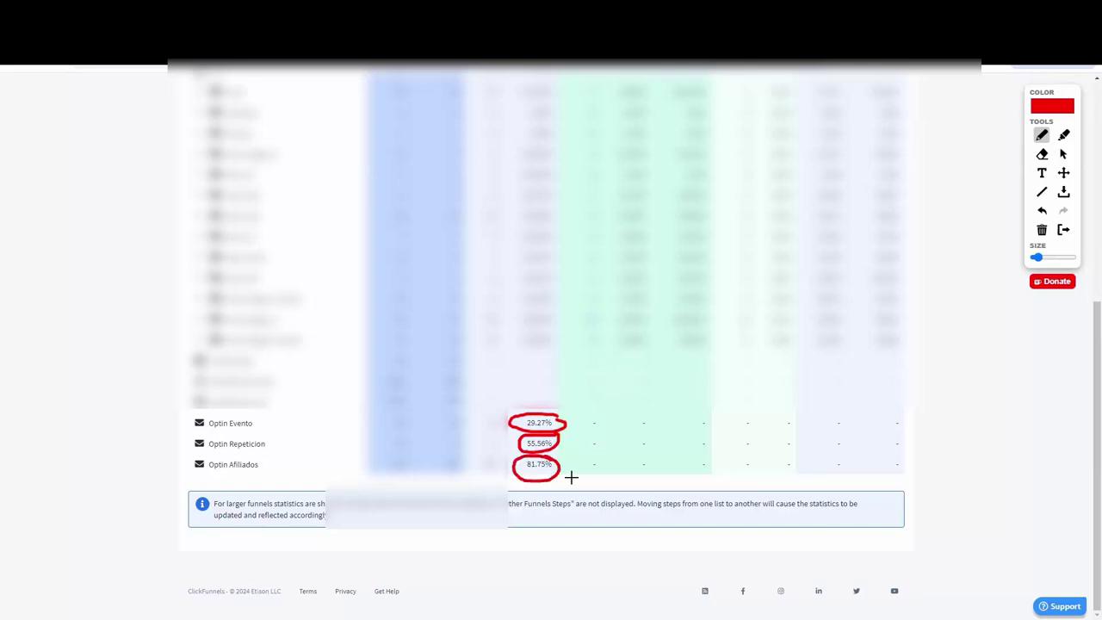
{"action": "left_click", "coordinate": [1041, 230]}
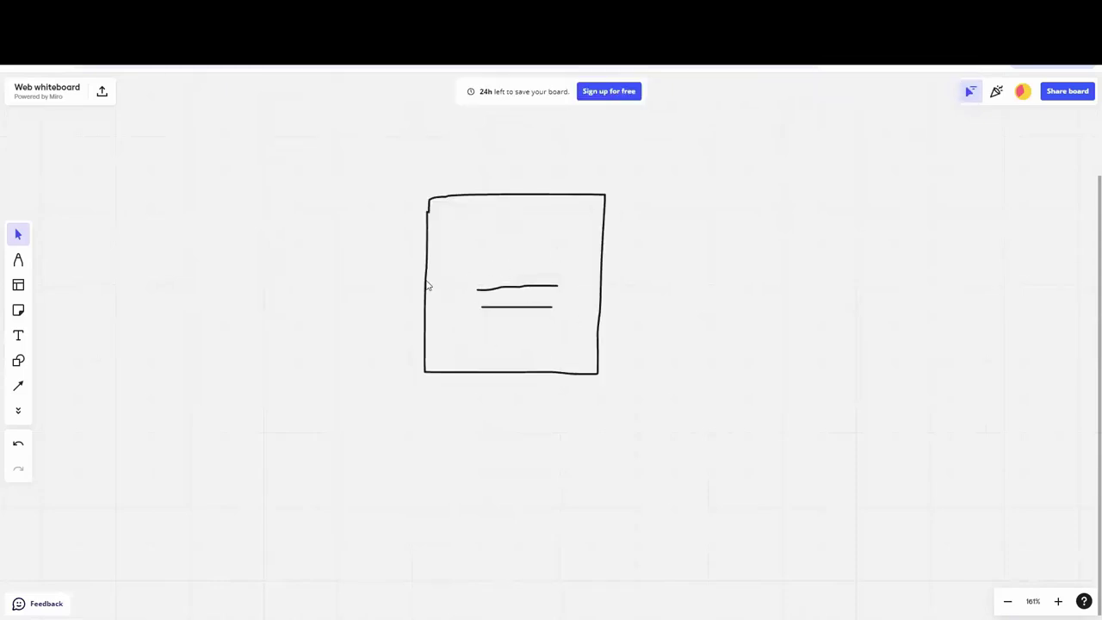
Step: On the Miro whiteboard, draw a second box beside the first with two short placeholder text lines inside
{"action": "left_click", "coordinate": [21, 260]}
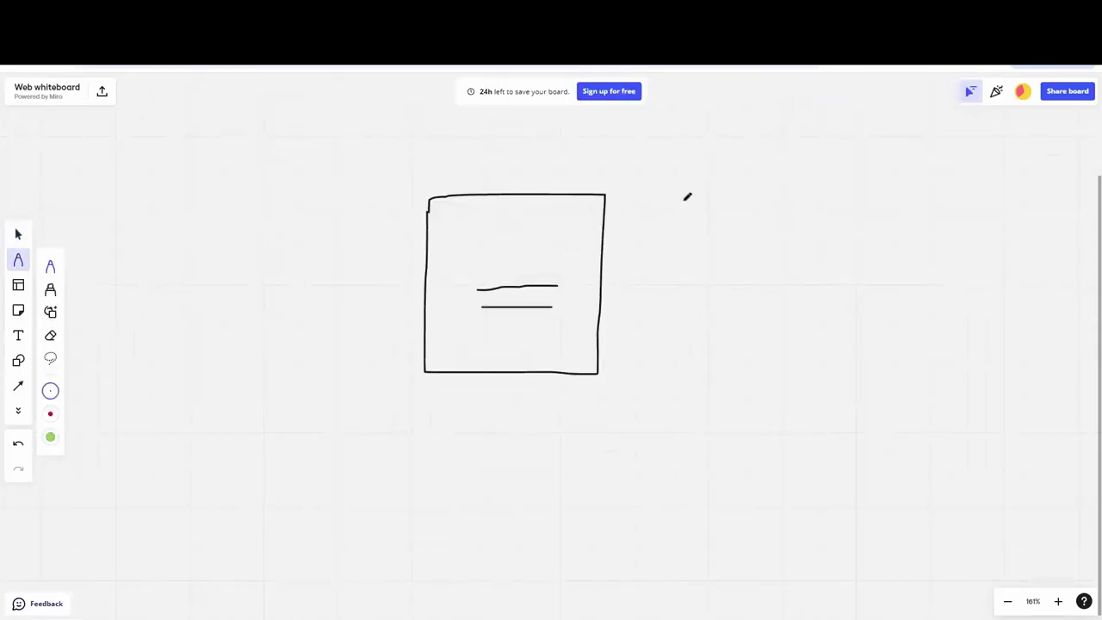
{"action": "mouse_move", "coordinate": [684, 200]}
{"action": "left_mouse_down"}
{"action": "mouse_move", "coordinate": [684, 367]}
{"action": "mouse_move", "coordinate": [852, 376]}
{"action": "mouse_move", "coordinate": [853, 189]}
{"action": "mouse_move", "coordinate": [694, 198]}
{"action": "left_mouse_up"}
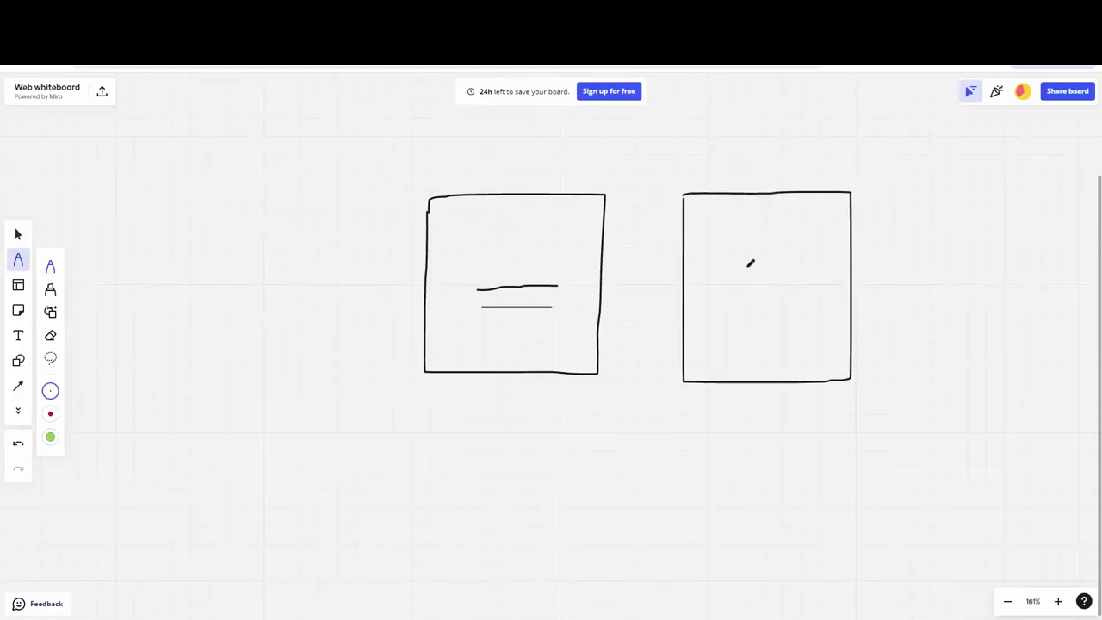
{"action": "mouse_move", "coordinate": [747, 267]}
{"action": "left_mouse_down"}
{"action": "mouse_move", "coordinate": [786, 267]}
{"action": "mouse_move", "coordinate": [780, 290]}
{"action": "mouse_move", "coordinate": [798, 293]}
{"action": "left_mouse_up"}
Step: Draw a red headline bar in the first box and a green headline bar in the second box
{"action": "left_click", "coordinate": [50, 415]}
{"action": "left_click_drag", "start_coordinate": [466, 246], "coordinate": [552, 247]}
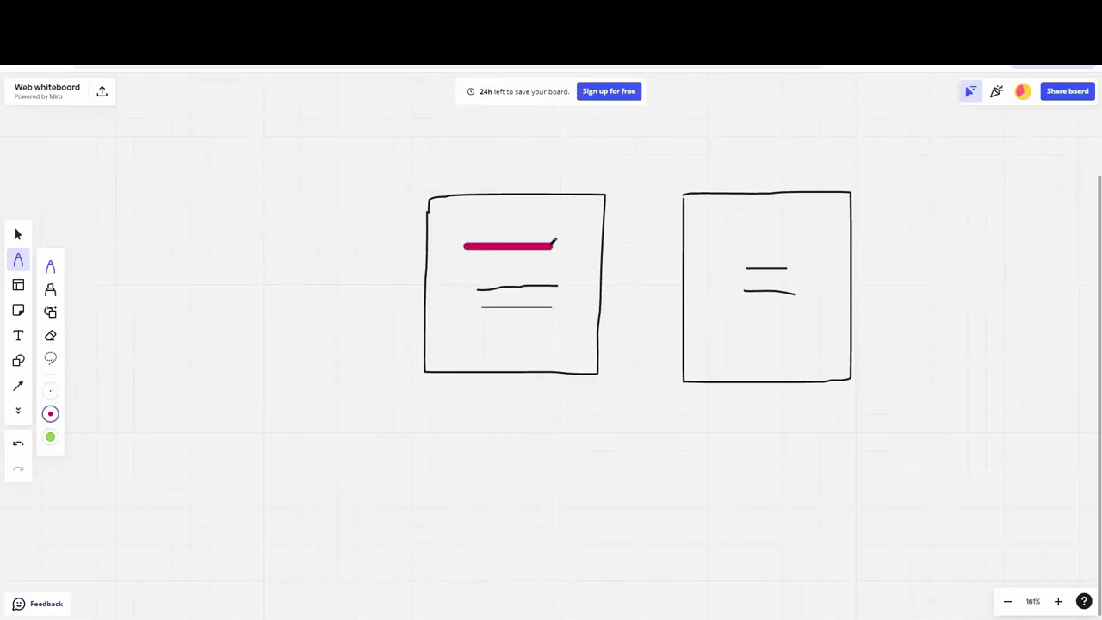
{"action": "left_click", "coordinate": [50, 437]}
{"action": "left_click_drag", "start_coordinate": [732, 232], "coordinate": [821, 232]}
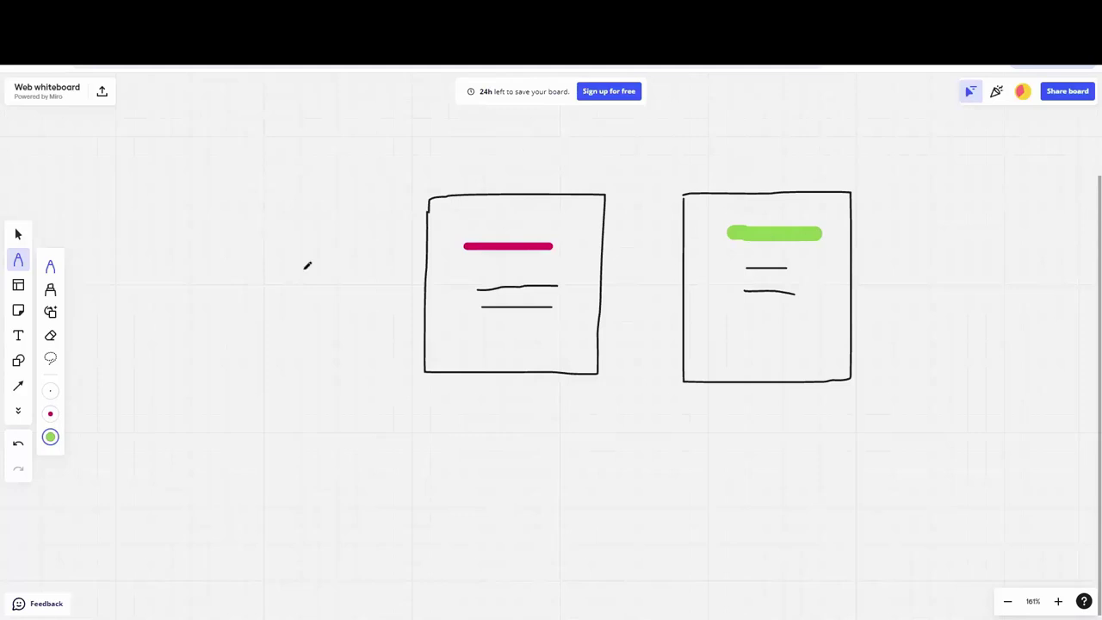
Step: Handwrite 10% above the first box and 20% above the second box in thin black pen
{"action": "left_click", "coordinate": [50, 392]}
{"action": "mouse_move", "coordinate": [482, 145]}
{"action": "left_mouse_down"}
{"action": "mouse_move", "coordinate": [477, 174]}
{"action": "mouse_move", "coordinate": [527, 146]}
{"action": "mouse_move", "coordinate": [546, 170]}
{"action": "left_mouse_up"}
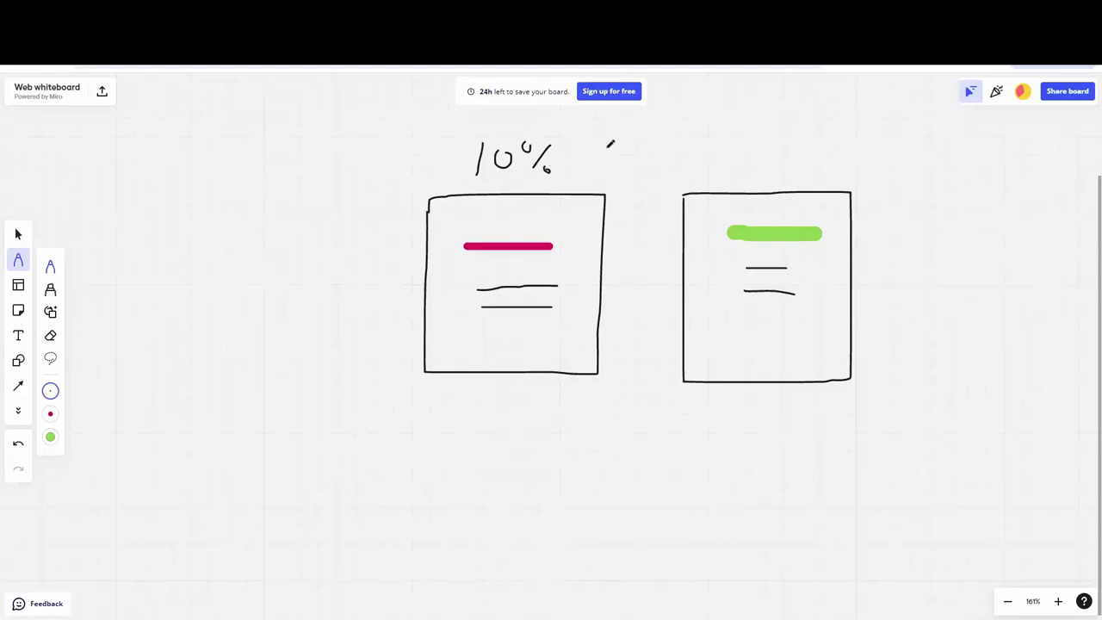
{"action": "mouse_move", "coordinate": [717, 155]}
{"action": "left_mouse_down"}
{"action": "mouse_move", "coordinate": [739, 174]}
{"action": "mouse_move", "coordinate": [779, 149]}
{"action": "left_mouse_up"}
{"action": "left_click_drag", "start_coordinate": [788, 169], "coordinate": [790, 168]}
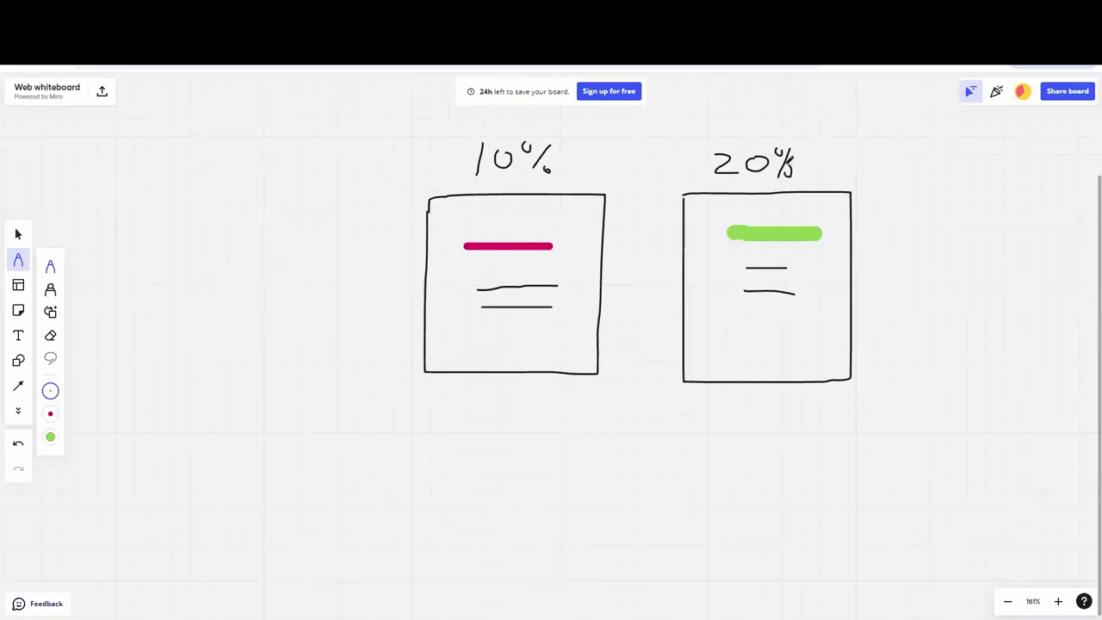
Step: Join the two boxes with a V-shaped curve below them and draw a box marked G under it
{"action": "mouse_move", "coordinate": [504, 415]}
{"action": "left_mouse_down"}
{"action": "mouse_move", "coordinate": [560, 486]}
{"action": "mouse_move", "coordinate": [683, 456]}
{"action": "mouse_move", "coordinate": [722, 414]}
{"action": "left_mouse_up"}
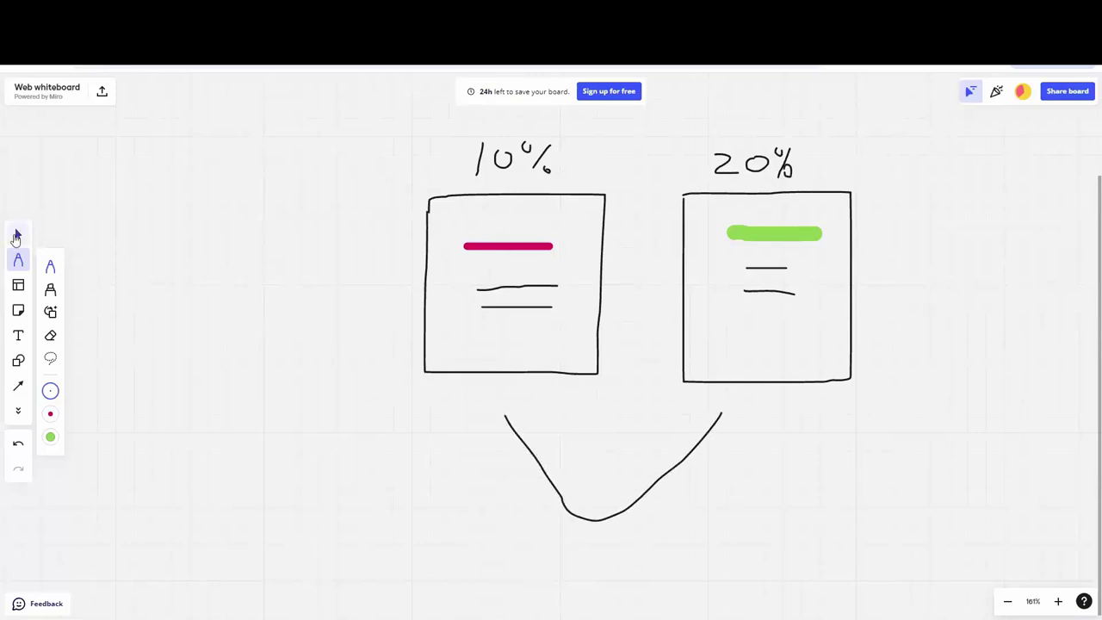
{"action": "left_click", "coordinate": [18, 233]}
{"action": "left_click_drag", "start_coordinate": [474, 477], "coordinate": [409, 359]}
{"action": "scroll", "coordinate": [411, 379], "scroll_direction": "down", "scroll_amount": 3}
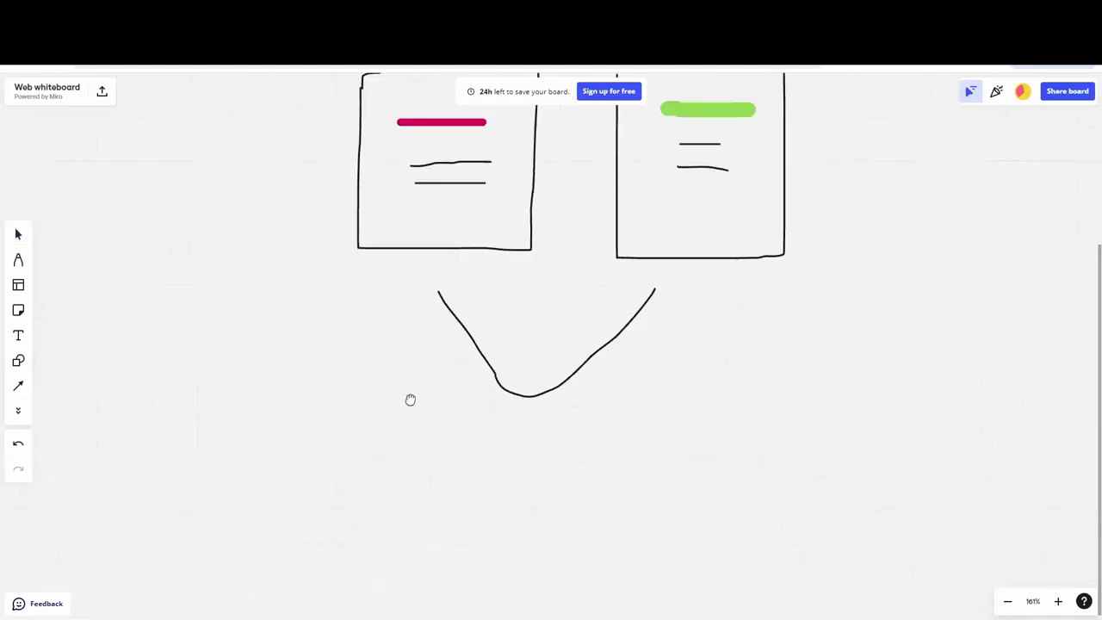
{"action": "scroll", "coordinate": [411, 398], "scroll_direction": "down", "scroll_amount": 4}
{"action": "scroll", "coordinate": [409, 401], "scroll_direction": "up", "scroll_amount": 2}
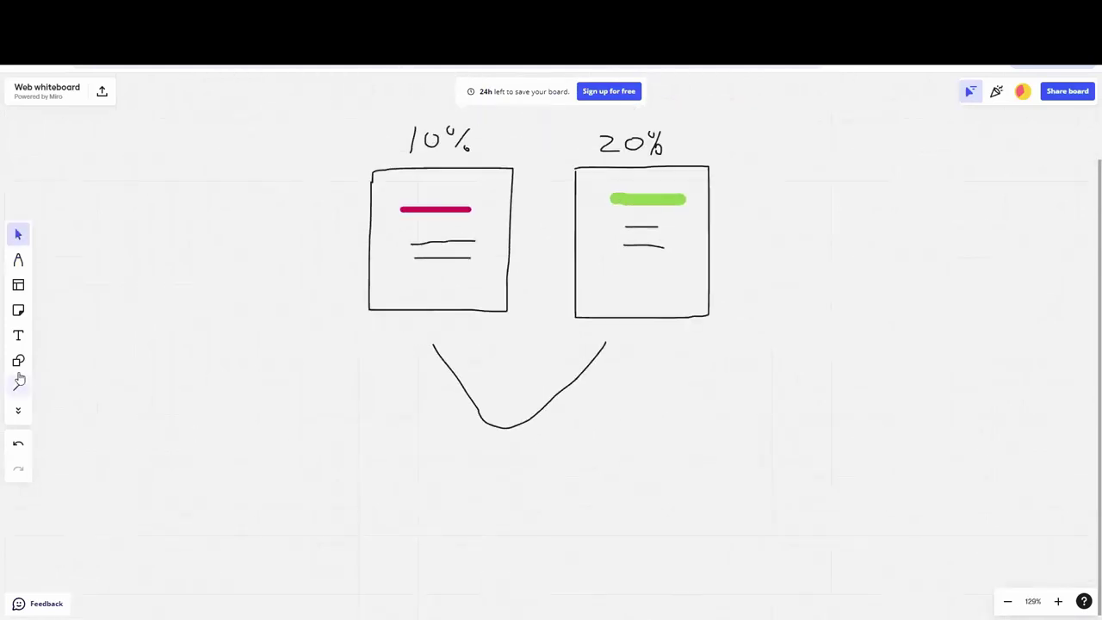
{"action": "left_click", "coordinate": [18, 260]}
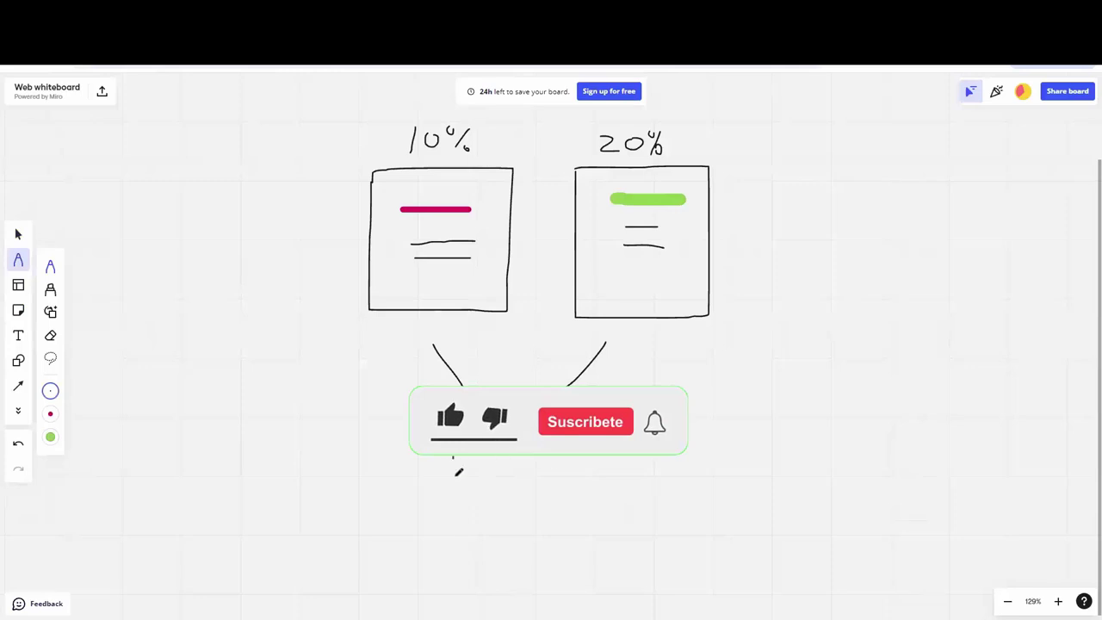
{"action": "mouse_move", "coordinate": [454, 458]}
{"action": "left_mouse_down"}
{"action": "mouse_move", "coordinate": [580, 544]}
{"action": "mouse_move", "coordinate": [596, 456]}
{"action": "left_mouse_up"}
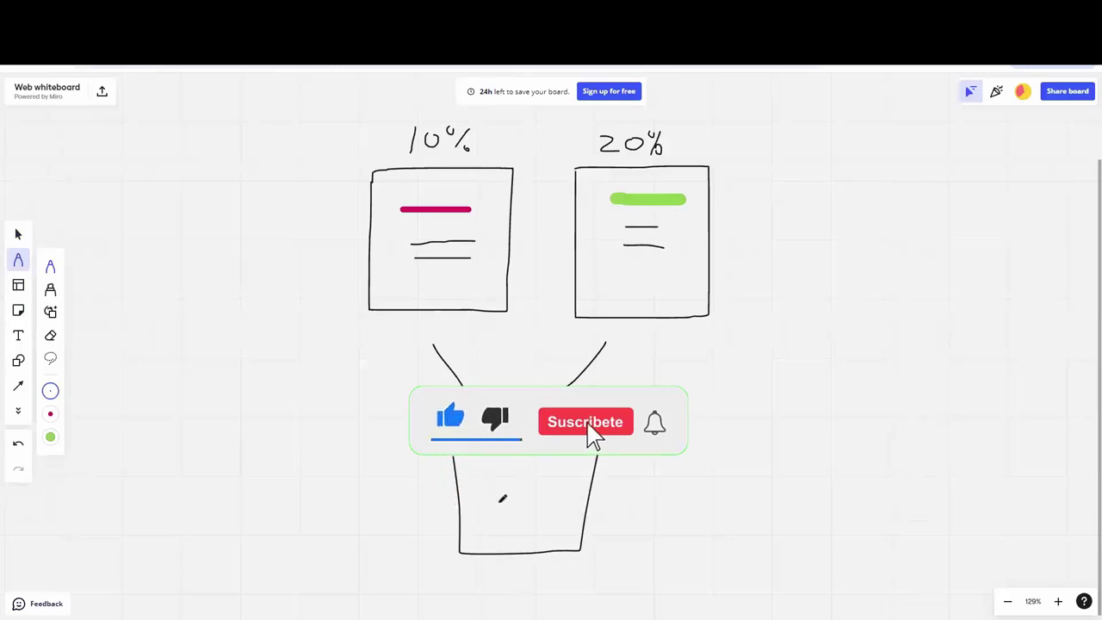
{"action": "mouse_move", "coordinate": [522, 473]}
{"action": "left_mouse_down"}
{"action": "mouse_move", "coordinate": [532, 499]}
{"action": "mouse_move", "coordinate": [531, 486]}
{"action": "left_mouse_up"}
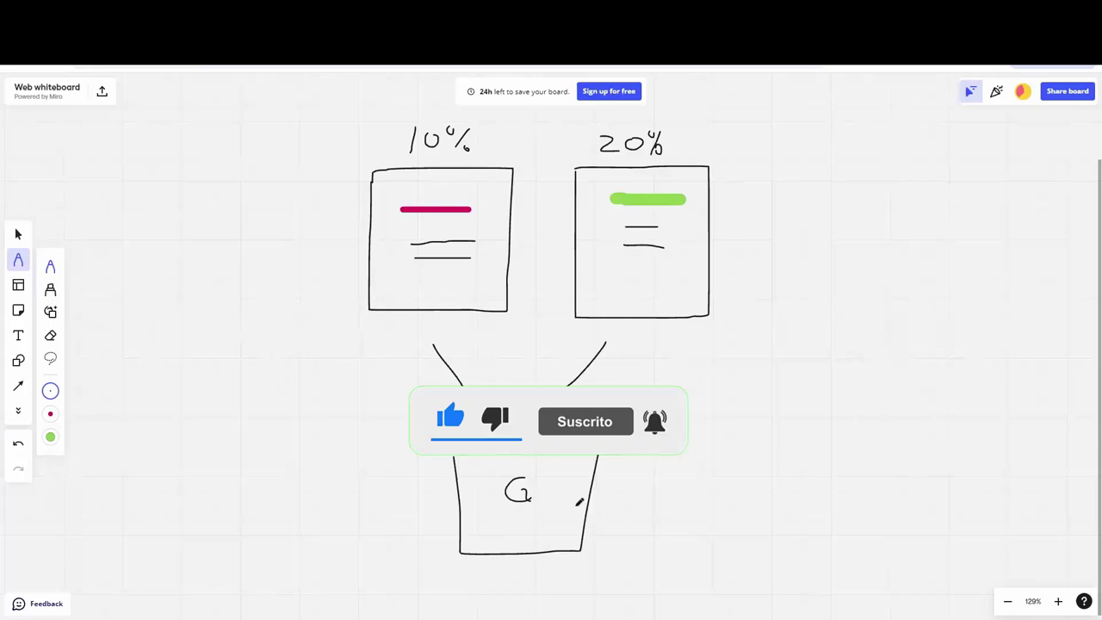
Step: Draw a check mark beside the 20% label and add a third box with two placeholder text lines
{"action": "mouse_move", "coordinate": [697, 136]}
{"action": "left_mouse_down"}
{"action": "mouse_move", "coordinate": [705, 151]}
{"action": "mouse_move", "coordinate": [741, 116]}
{"action": "left_mouse_up"}
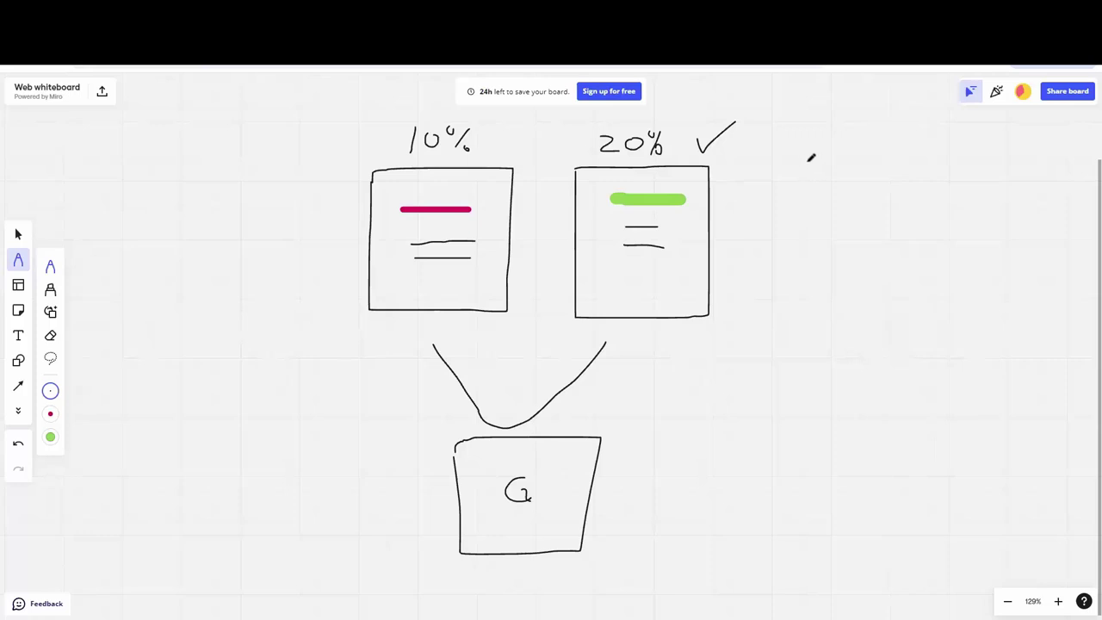
{"action": "mouse_move", "coordinate": [807, 159]}
{"action": "left_mouse_down"}
{"action": "mouse_move", "coordinate": [809, 304]}
{"action": "mouse_move", "coordinate": [953, 284]}
{"action": "mouse_move", "coordinate": [925, 148]}
{"action": "mouse_move", "coordinate": [812, 163]}
{"action": "left_mouse_up"}
{"action": "mouse_move", "coordinate": [834, 242]}
{"action": "left_mouse_down"}
{"action": "mouse_move", "coordinate": [886, 243]}
{"action": "mouse_move", "coordinate": [883, 263]}
{"action": "left_mouse_up"}
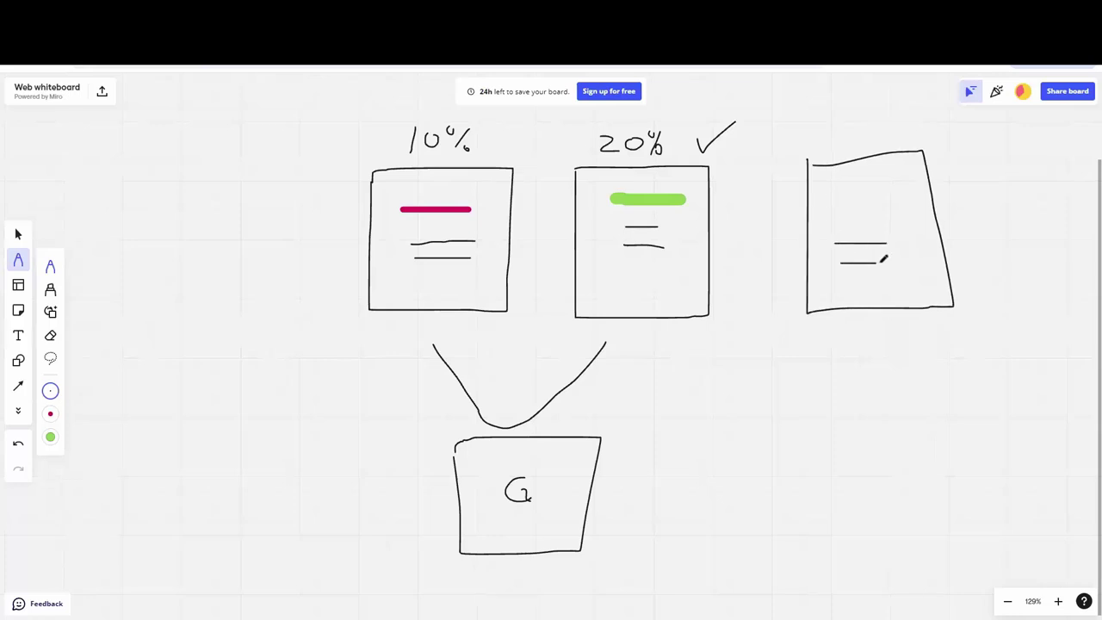
Step: Add a green headline bar to the third box, a green lower bar to the second, and a red lower bar to the third
{"action": "left_click", "coordinate": [50, 437]}
{"action": "left_click", "coordinate": [852, 196]}
{"action": "left_click_drag", "start_coordinate": [858, 194], "coordinate": [891, 197]}
{"action": "left_click_drag", "start_coordinate": [625, 276], "coordinate": [672, 276]}
{"action": "left_click", "coordinate": [50, 414]}
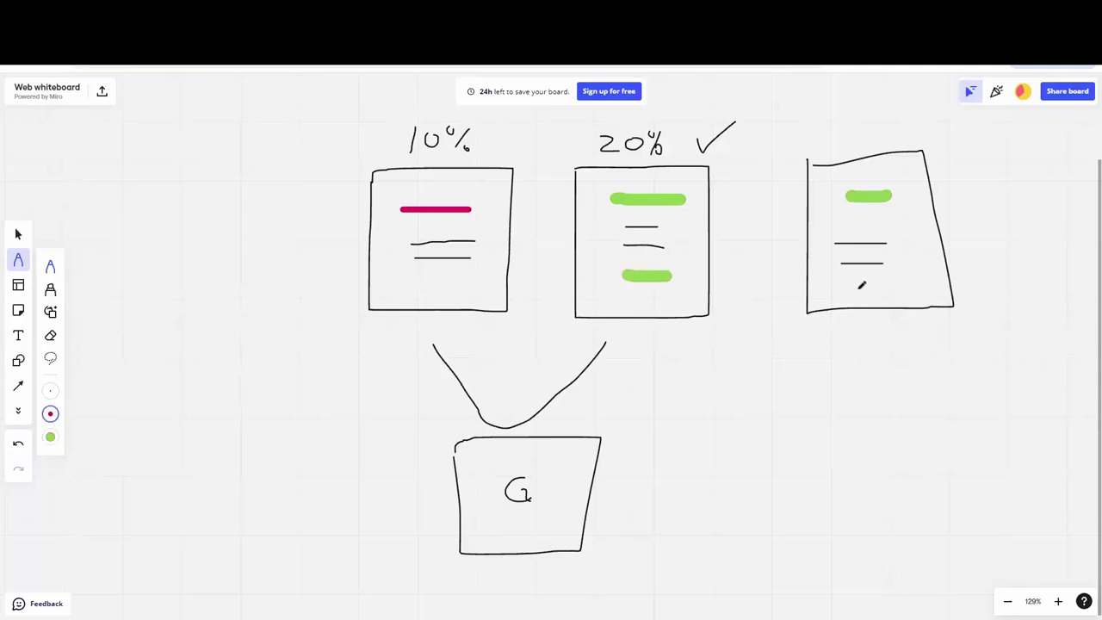
{"action": "left_click_drag", "start_coordinate": [857, 289], "coordinate": [894, 287]}
Step: Handwrite 50% above the third box in black pen and mark the 50%, 10% and 20% labels with freehand strokes
{"action": "left_click", "coordinate": [50, 390]}
{"action": "mouse_move", "coordinate": [841, 117]}
{"action": "left_mouse_down"}
{"action": "mouse_move", "coordinate": [829, 138]}
{"action": "mouse_move", "coordinate": [862, 115]}
{"action": "mouse_move", "coordinate": [869, 147]}
{"action": "mouse_move", "coordinate": [880, 139]}
{"action": "left_mouse_up"}
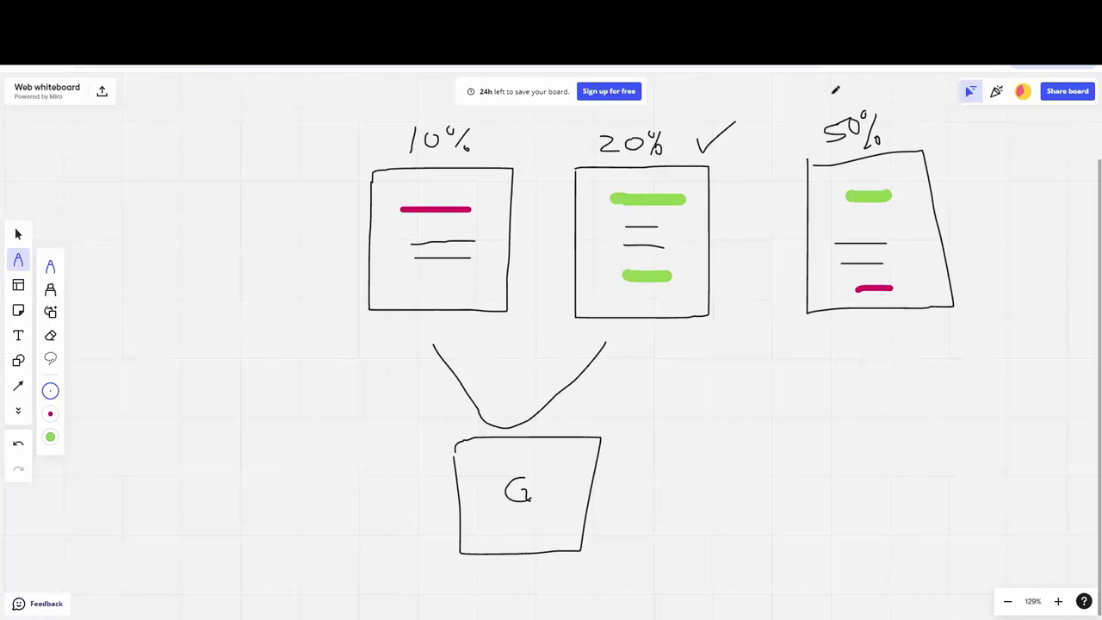
{"action": "mouse_move", "coordinate": [832, 93]}
{"action": "left_mouse_down"}
{"action": "mouse_move", "coordinate": [836, 112]}
{"action": "mouse_move", "coordinate": [848, 100]}
{"action": "mouse_move", "coordinate": [828, 110]}
{"action": "left_mouse_up"}
{"action": "mouse_move", "coordinate": [497, 132]}
{"action": "left_mouse_down"}
{"action": "mouse_move", "coordinate": [479, 161]}
{"action": "mouse_move", "coordinate": [485, 152]}
{"action": "left_mouse_up"}
{"action": "left_click_drag", "start_coordinate": [565, 127], "coordinate": [596, 155]}
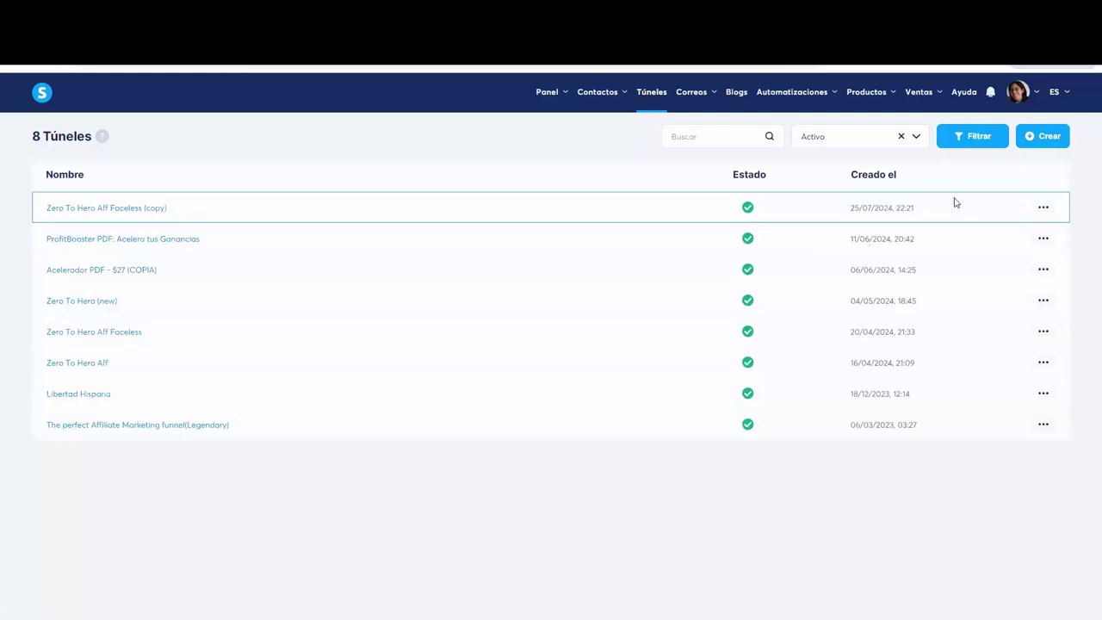
Step: Create a funnel named Tutorial AB with the goal Crear una audiencia and open it
{"action": "left_click", "coordinate": [1068, 93]}
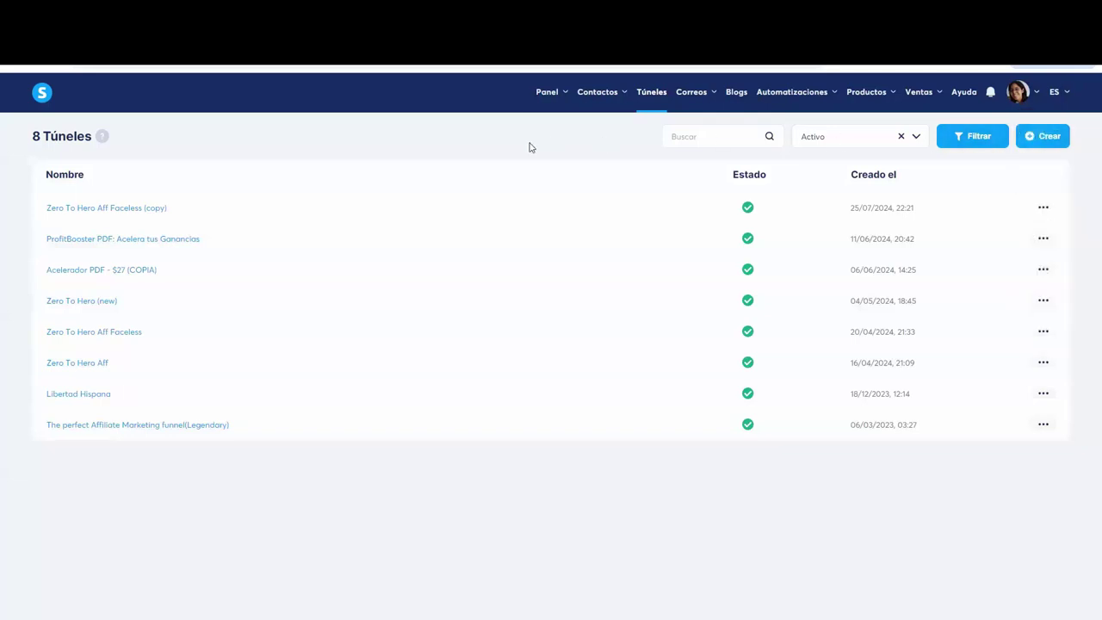
{"action": "left_click", "coordinate": [1059, 138]}
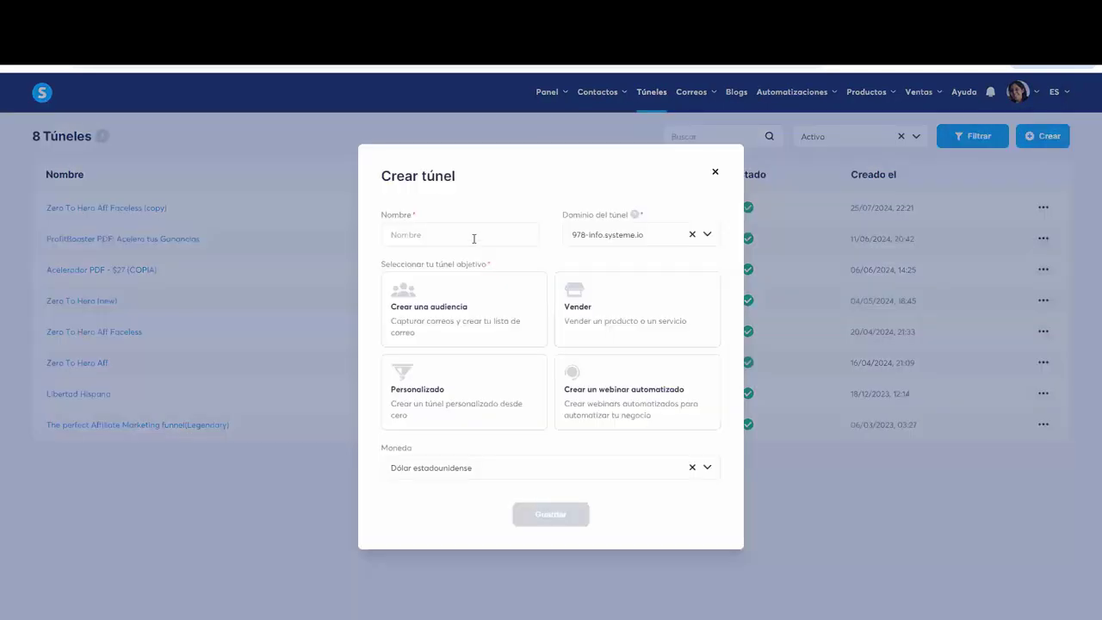
{"action": "left_click", "coordinate": [473, 237]}
{"action": "type", "text": "Tuto"}
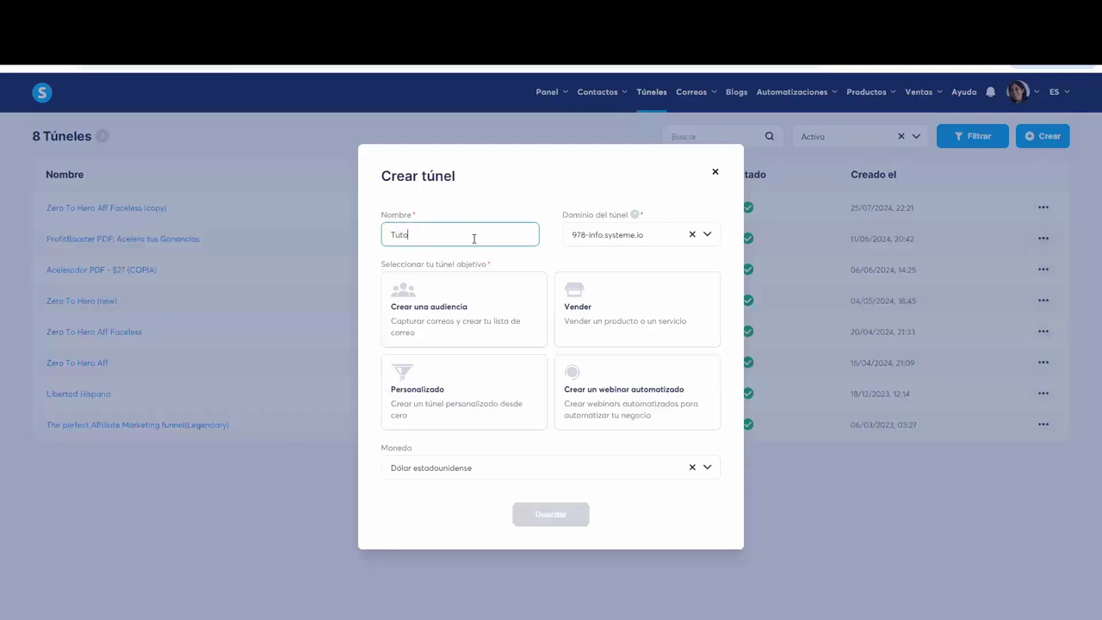
{"action": "type", "text": "rial AB"}
{"action": "left_click", "coordinate": [452, 307]}
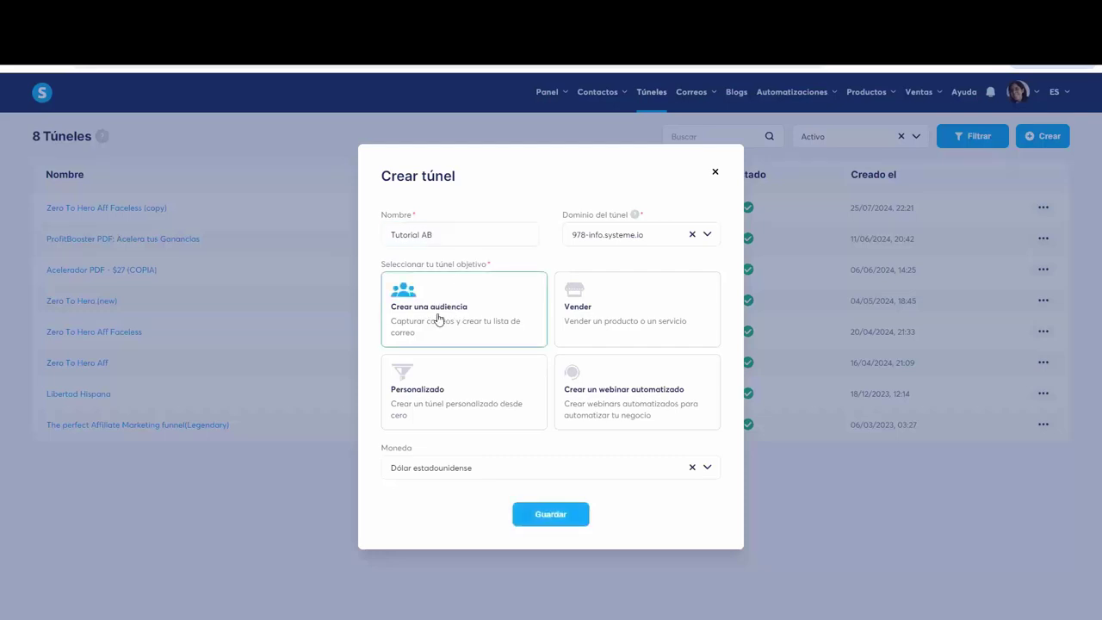
{"action": "left_click", "coordinate": [594, 310]}
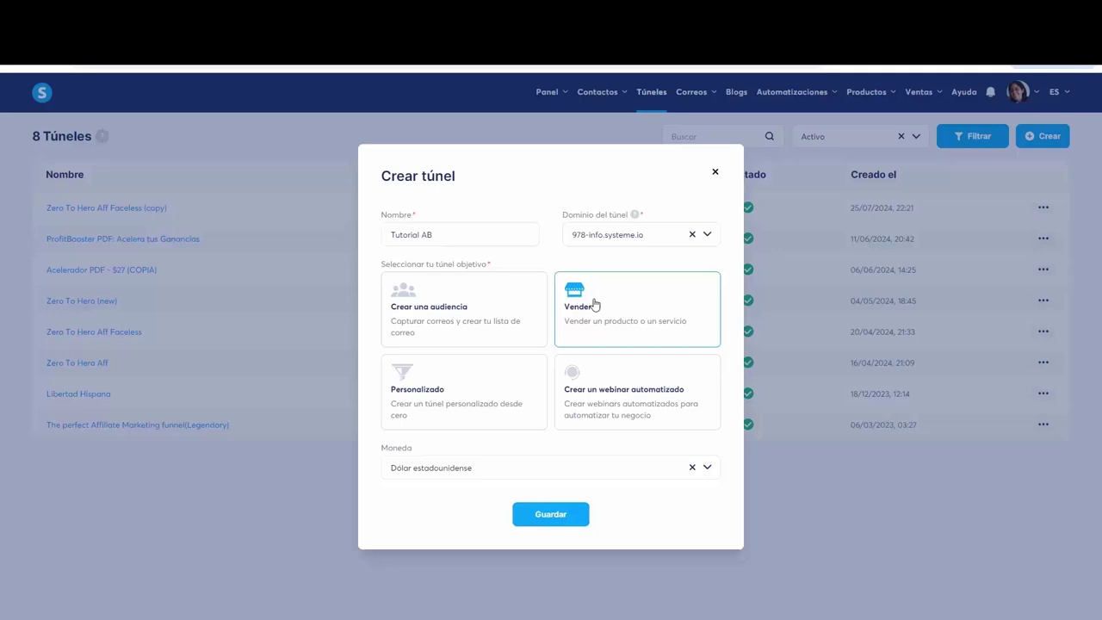
{"action": "left_click", "coordinate": [505, 325]}
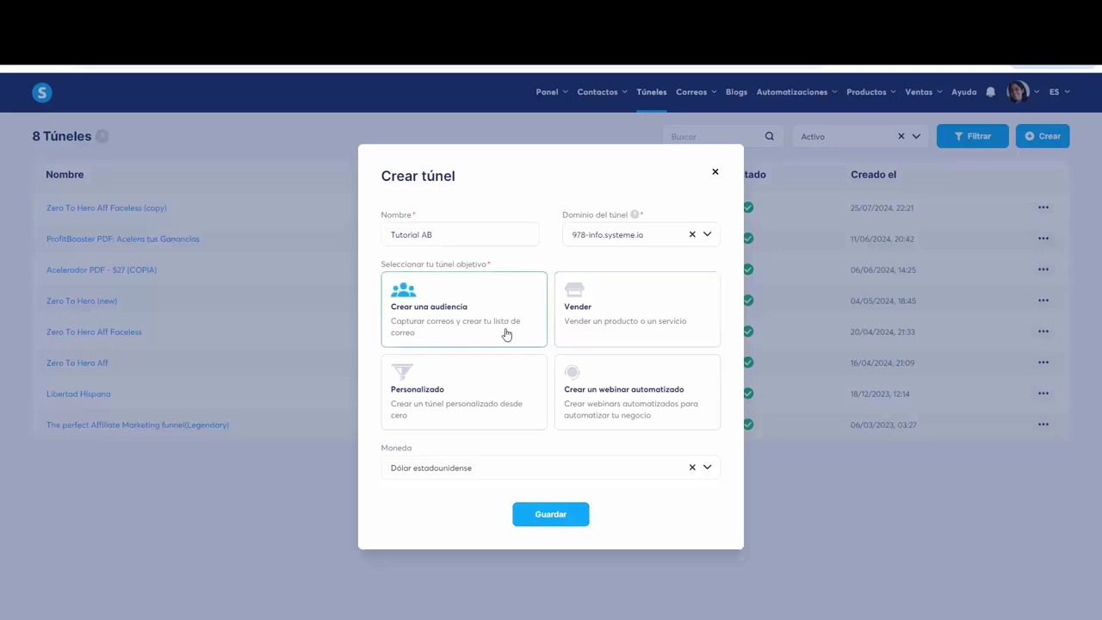
{"action": "left_click", "coordinate": [540, 522]}
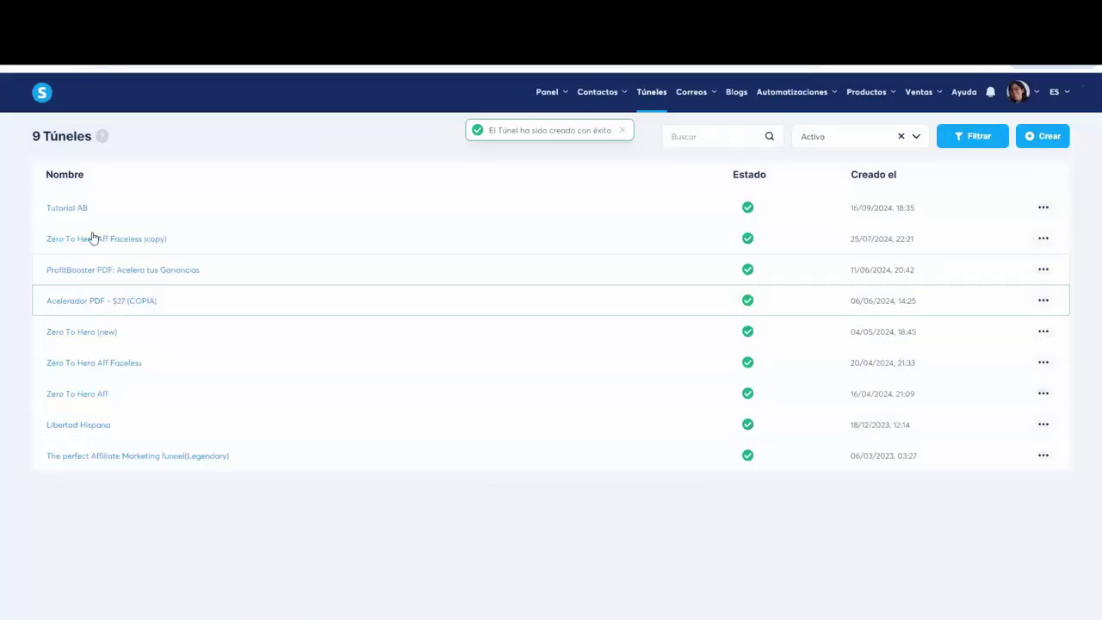
{"action": "left_click", "coordinate": [81, 210]}
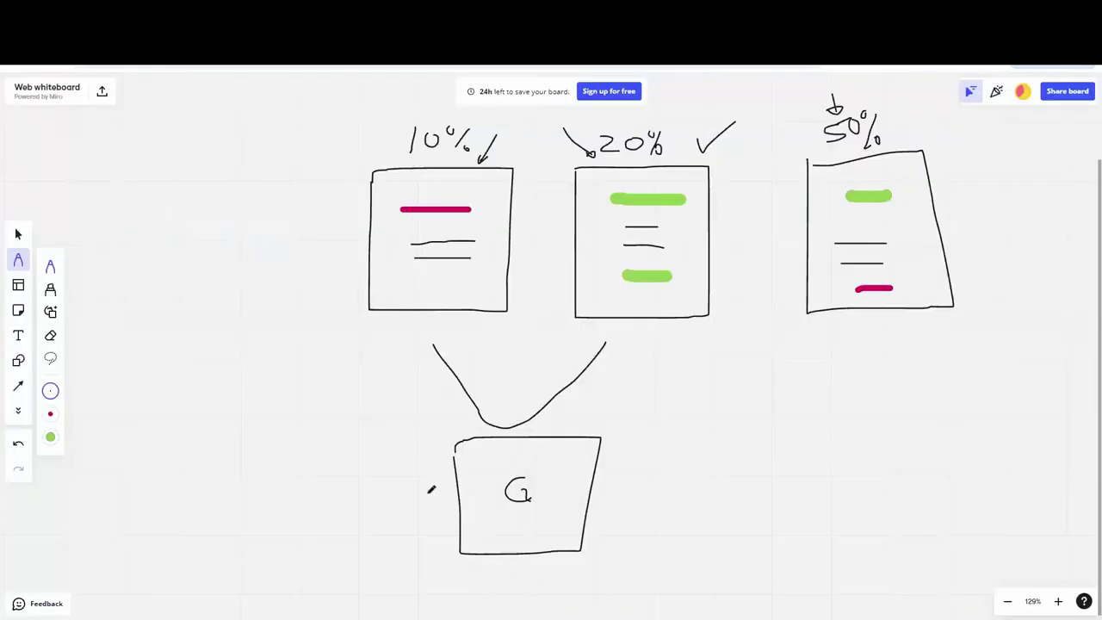
Step: Switch to the Miro whiteboard and draw short freehand strokes beside the G box and near the V-shaped curve
{"action": "mouse_move", "coordinate": [401, 497]}
{"action": "left_mouse_down"}
{"action": "mouse_move", "coordinate": [449, 498]}
{"action": "mouse_move", "coordinate": [435, 506]}
{"action": "left_mouse_up"}
{"action": "mouse_move", "coordinate": [331, 363]}
{"action": "left_mouse_down"}
{"action": "mouse_move", "coordinate": [354, 327]}
{"action": "mouse_move", "coordinate": [356, 338]}
{"action": "left_mouse_up"}
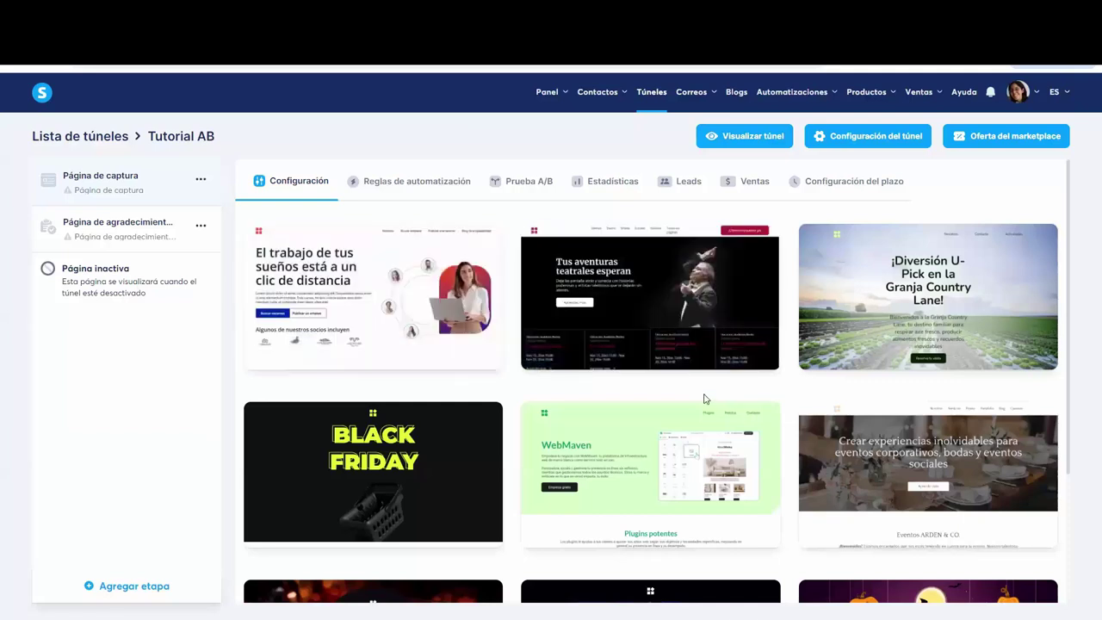
Step: Apply the "El trabajo de tus sueños está a un clic de distancia" template to the capture page and rename it Página de captura A
{"action": "mouse_move", "coordinate": [480, 306]}
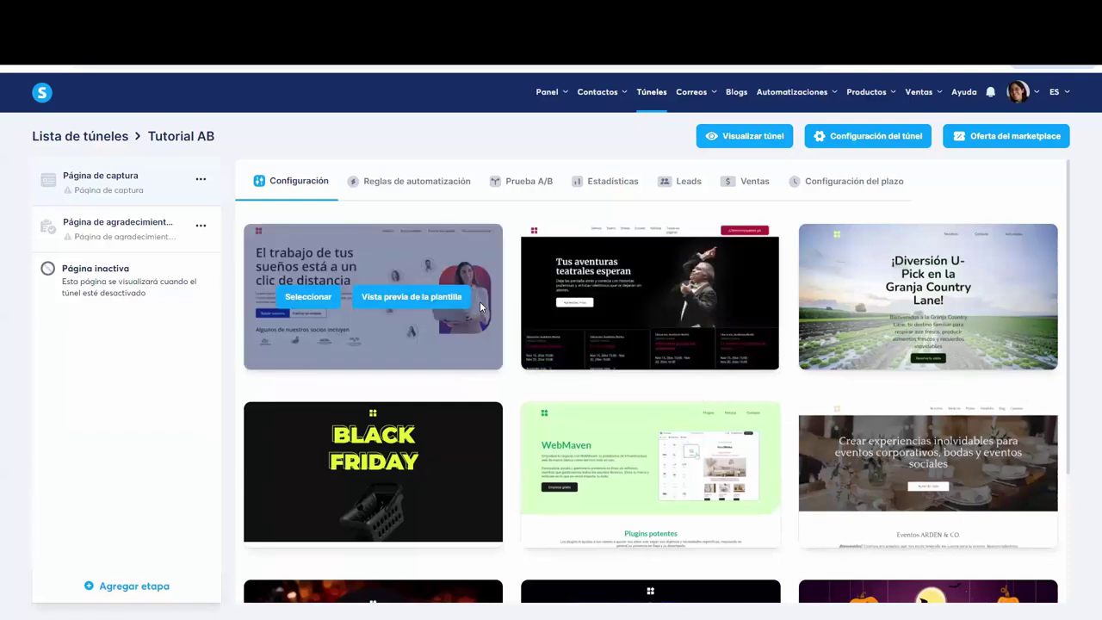
{"action": "left_click", "coordinate": [308, 296]}
{"action": "left_click", "coordinate": [352, 251]}
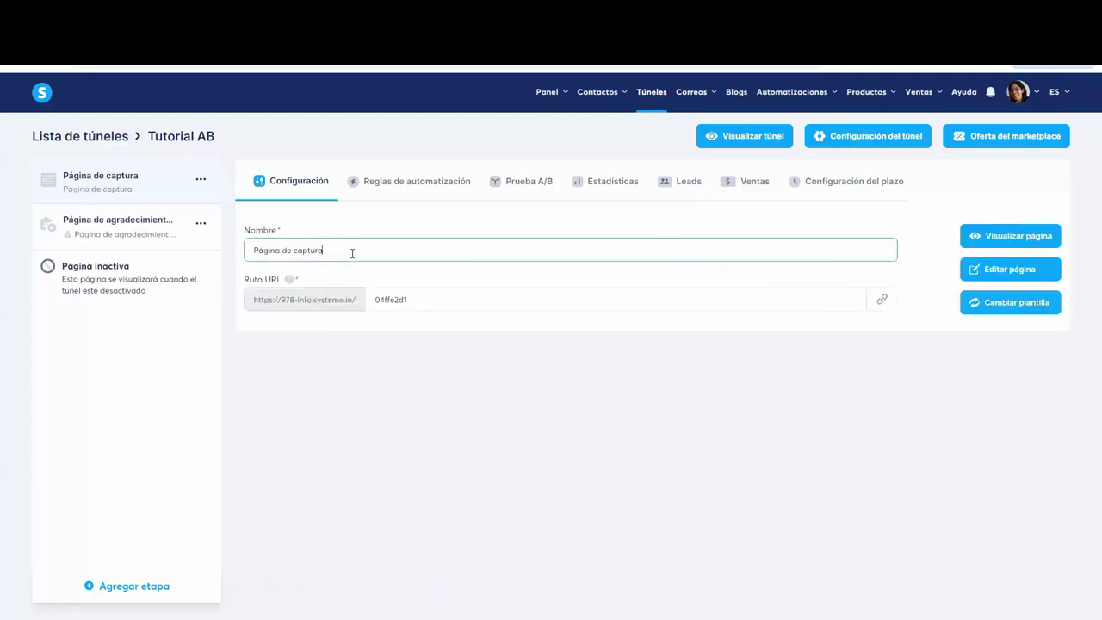
{"action": "type", "text": "A"}
{"action": "key", "text": "Tab"}
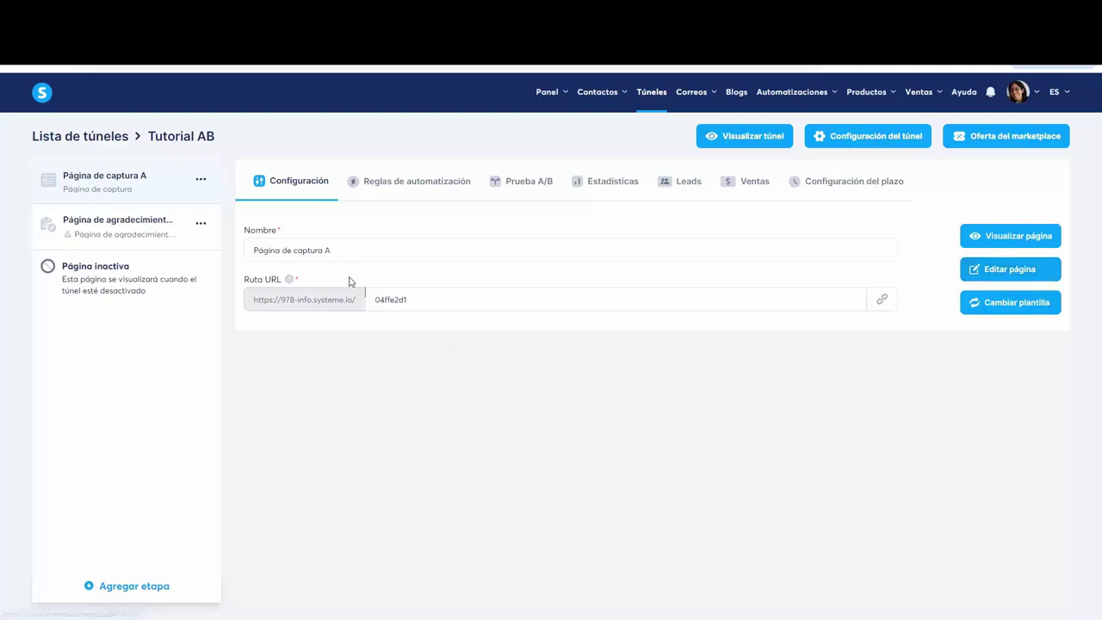
Step: Duplicate Página de captura A and rename the copy Página de captura B
{"action": "left_click", "coordinate": [202, 182]}
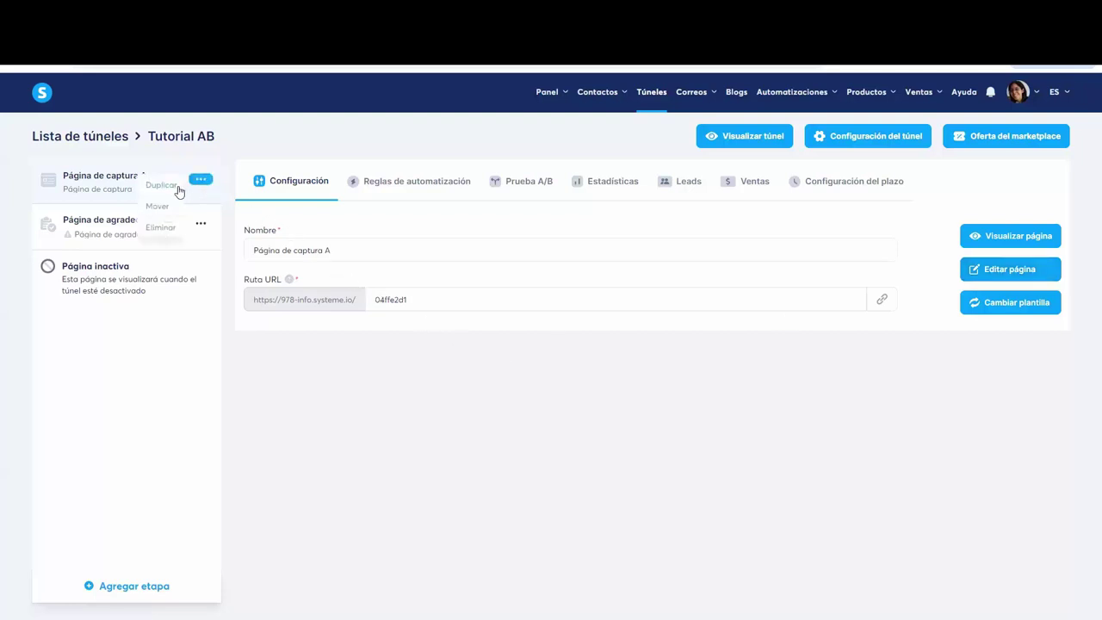
{"action": "left_click", "coordinate": [177, 186]}
{"action": "left_click", "coordinate": [486, 384]}
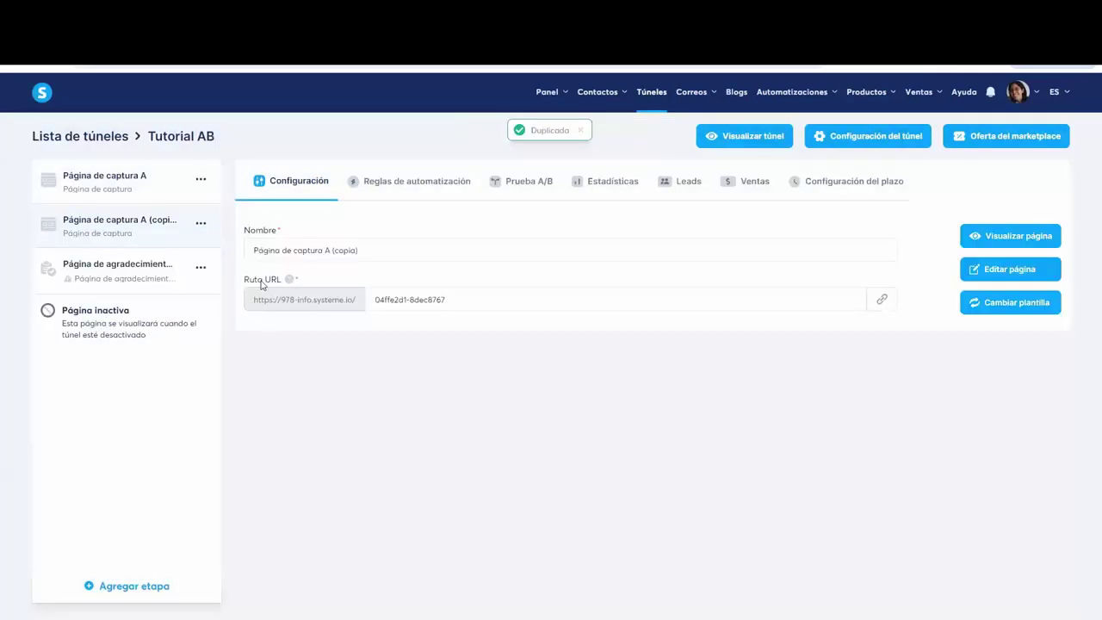
{"action": "left_click_drag", "start_coordinate": [327, 250], "coordinate": [369, 253]}
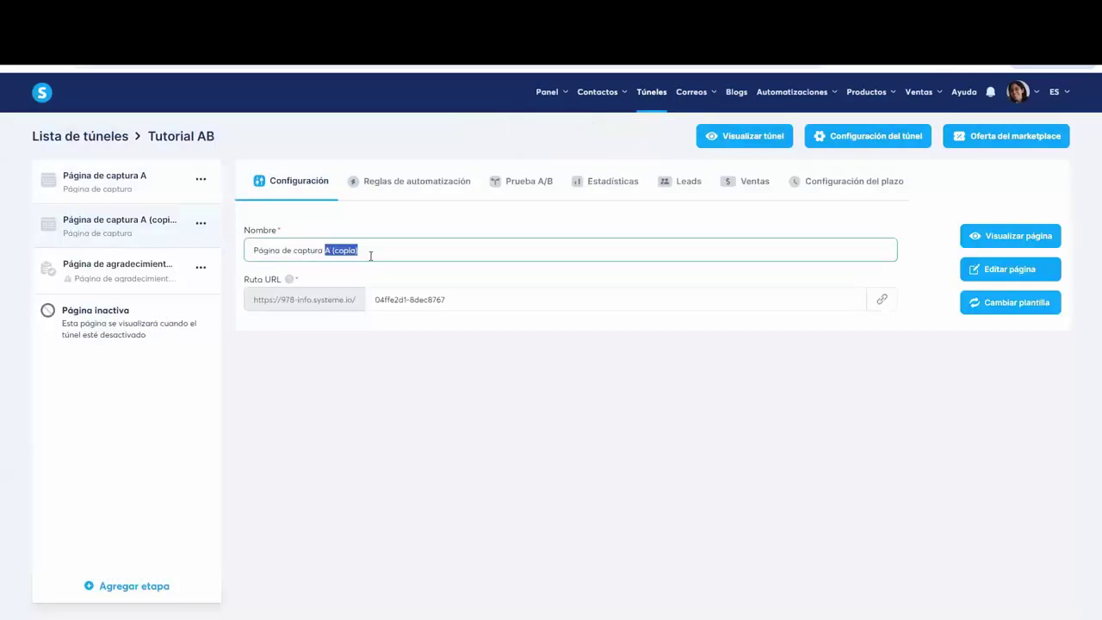
{"action": "type", "text": "B"}
{"action": "left_click", "coordinate": [408, 341]}
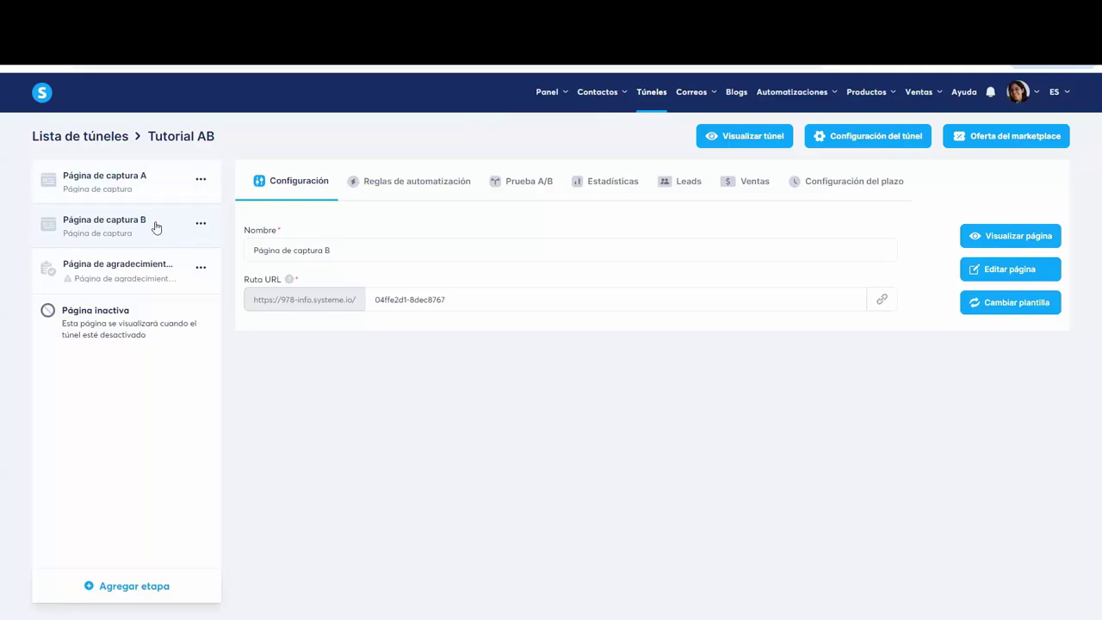
Step: Apply the "¡Gracias por registrarte!" template to the thank-you page of the funnel
{"action": "left_click", "coordinate": [109, 279]}
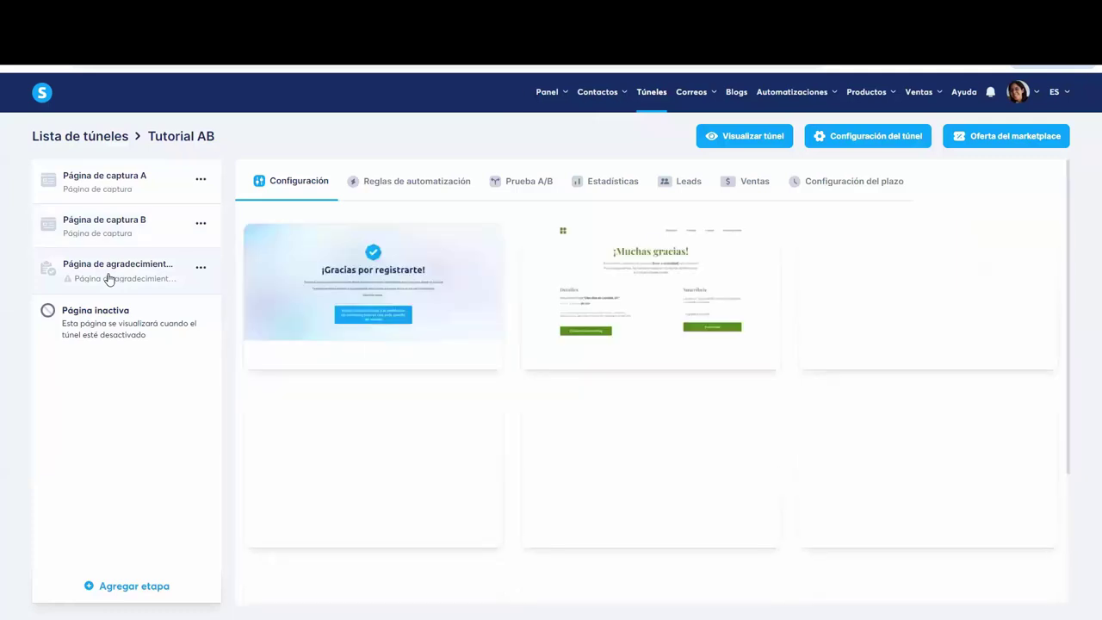
{"action": "mouse_move", "coordinate": [314, 285]}
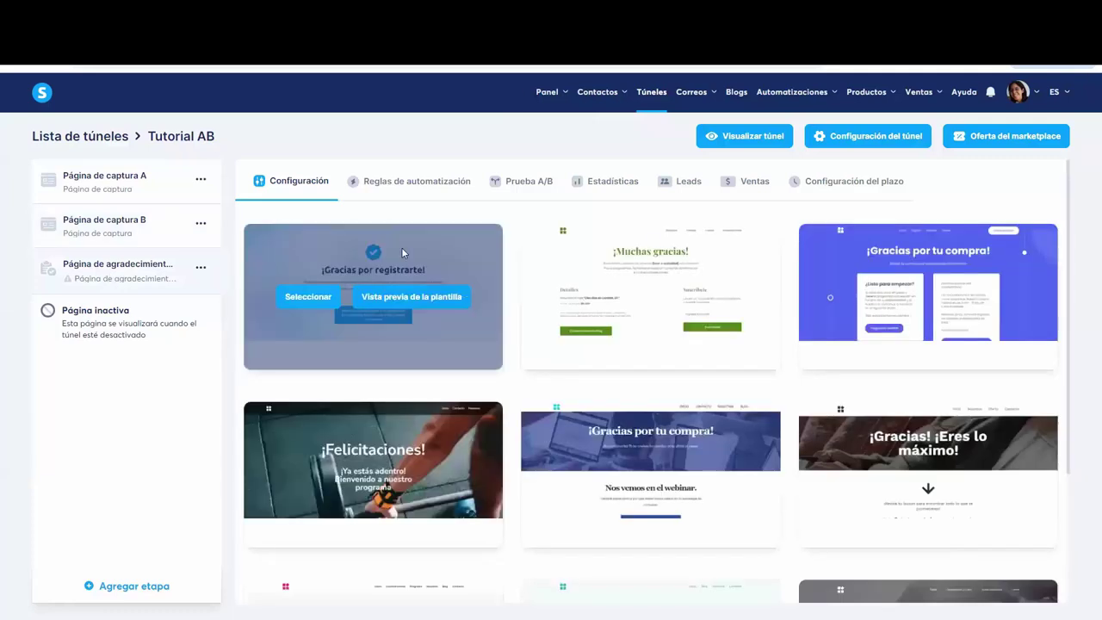
{"action": "left_click", "coordinate": [298, 303]}
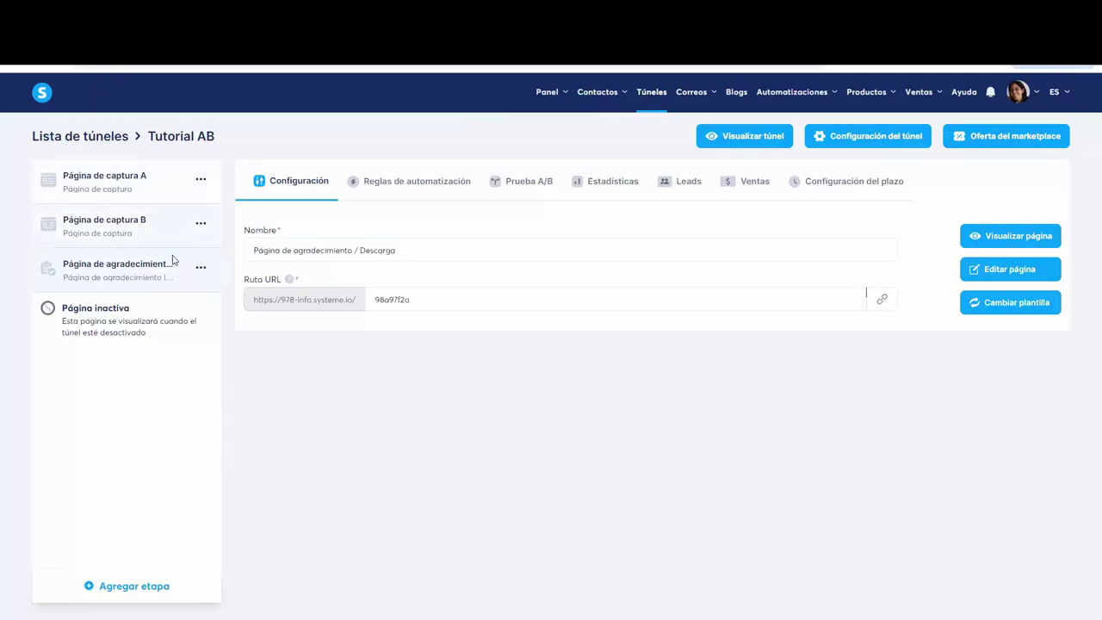
Step: Open Página de captura A and copy a screenshot of the area around its Prueba A/B label
{"action": "left_click", "coordinate": [139, 189]}
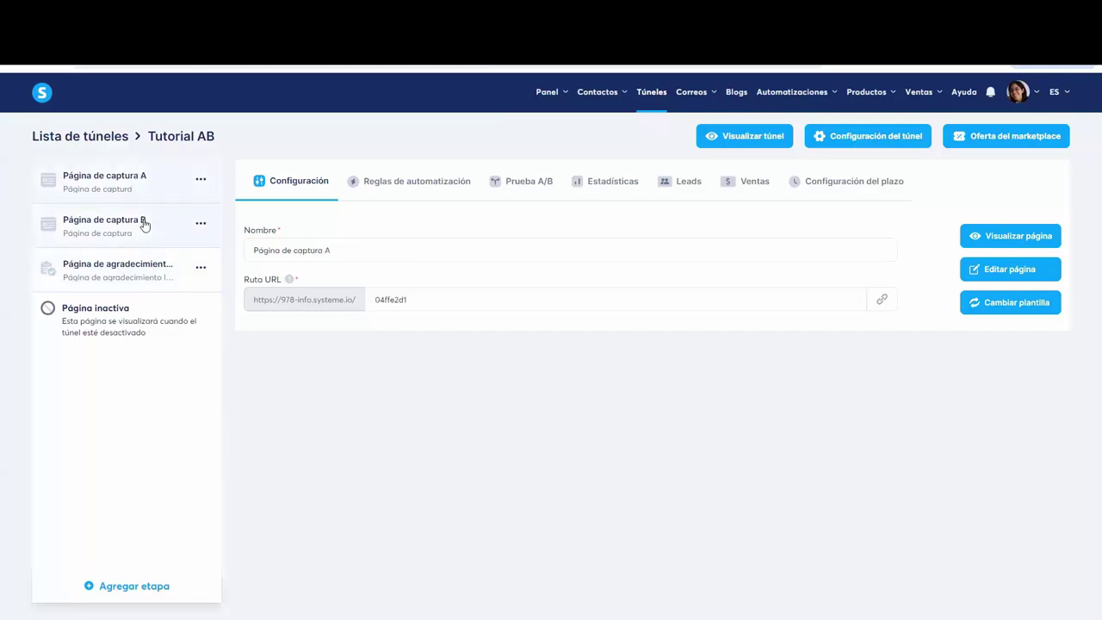
{"action": "key", "text": "Print"}
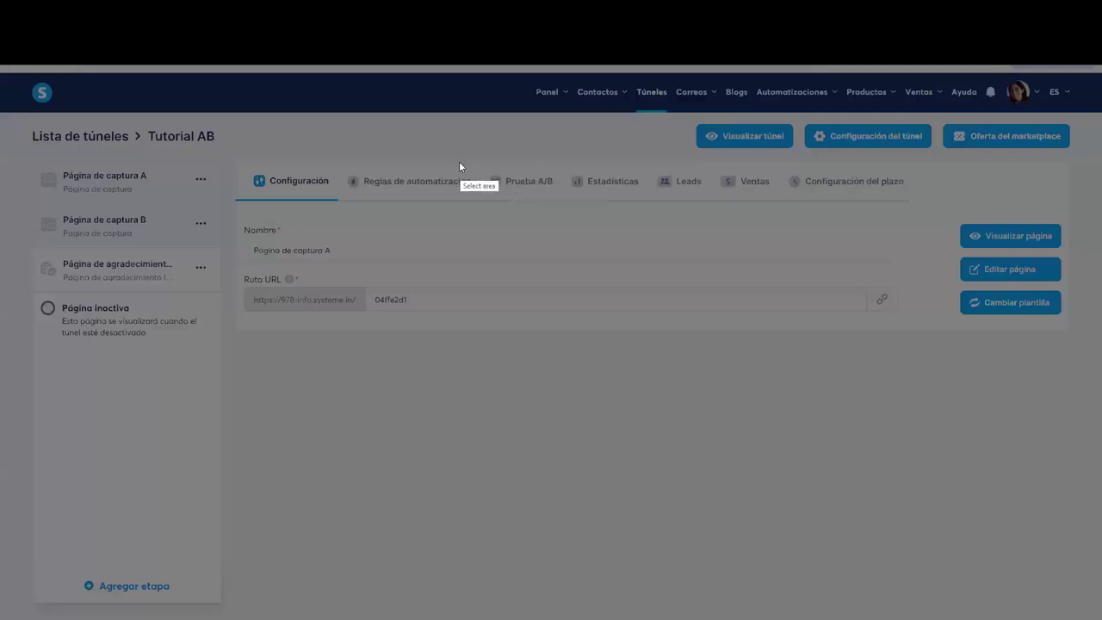
{"action": "left_click_drag", "start_coordinate": [459, 161], "coordinate": [575, 210]}
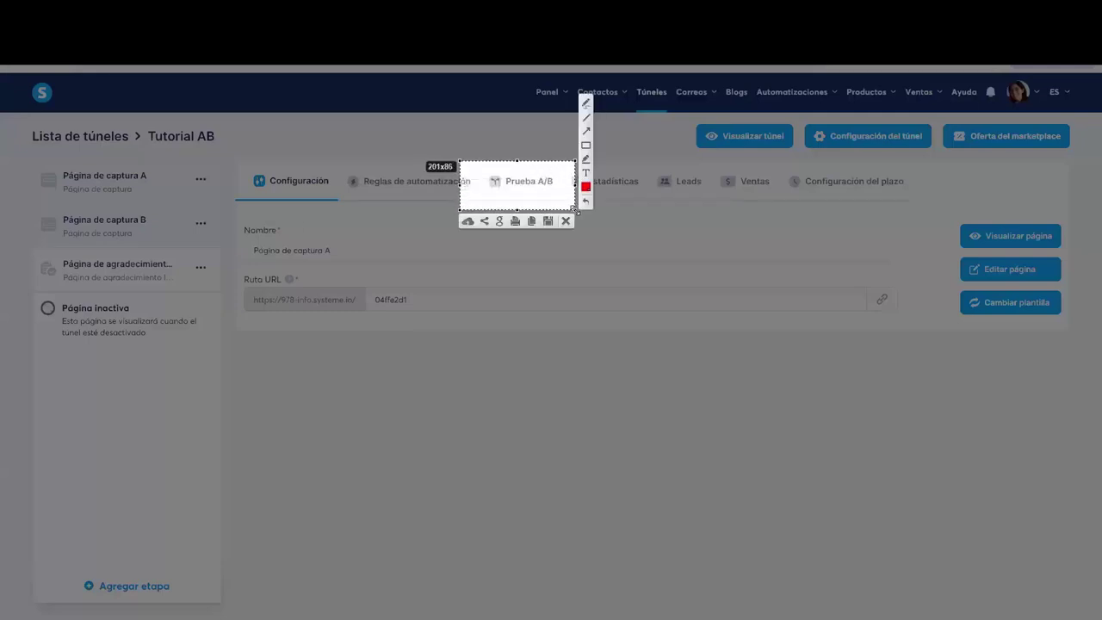
{"action": "key", "text": "ctrl+c"}
Step: Set up an A/B test with Página de captura B as variant and Página de agradecimiento / Descarga as target page, and start it
{"action": "left_click", "coordinate": [542, 182]}
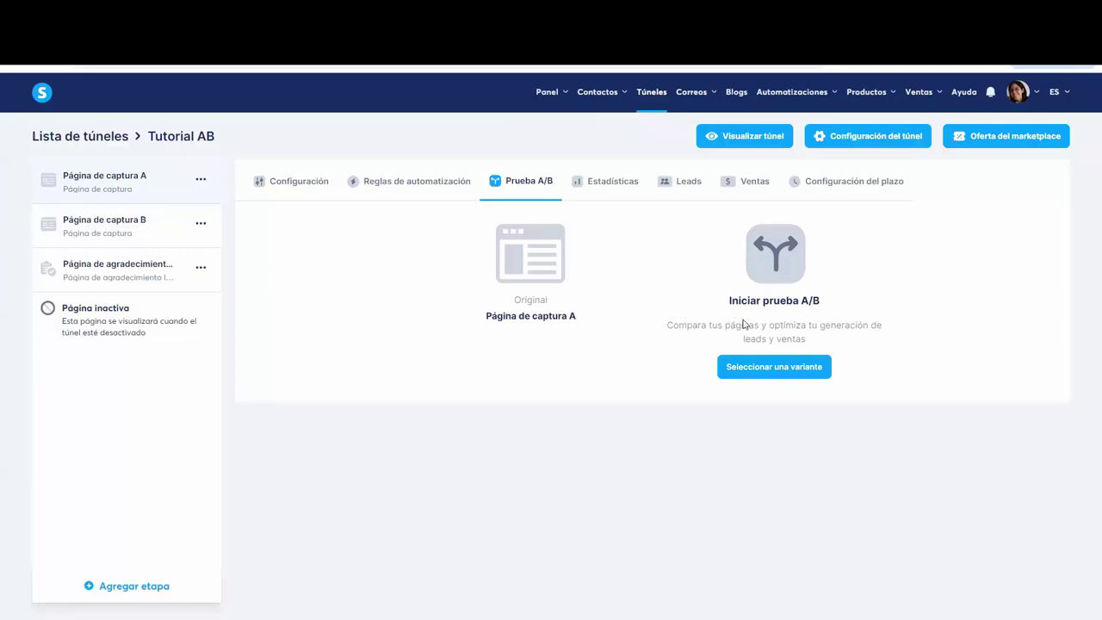
{"action": "left_click", "coordinate": [748, 377]}
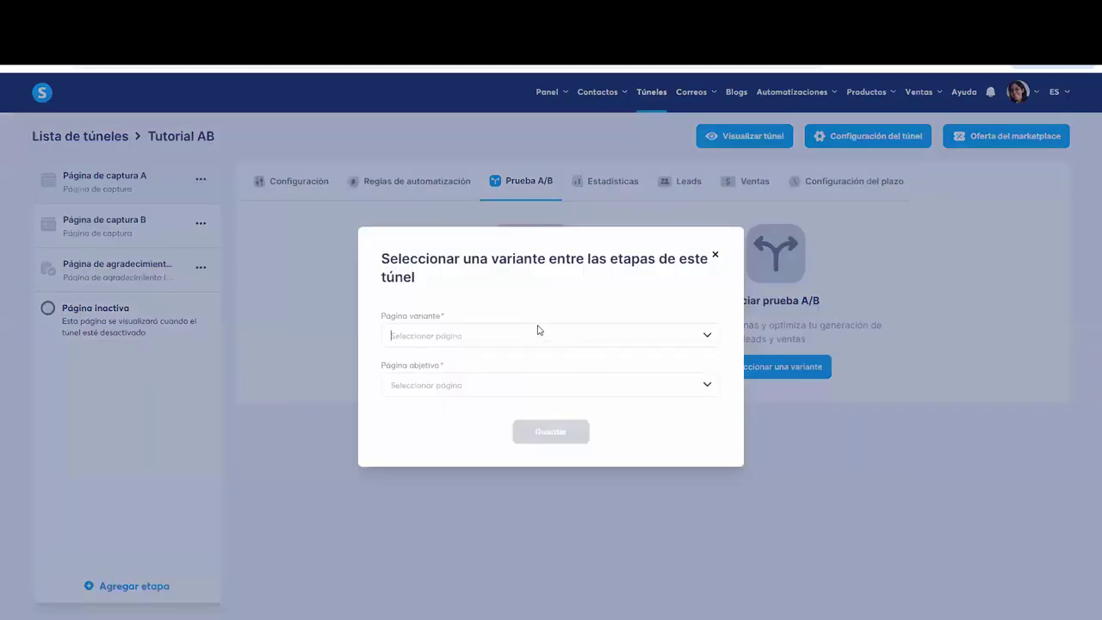
{"action": "left_click", "coordinate": [538, 330]}
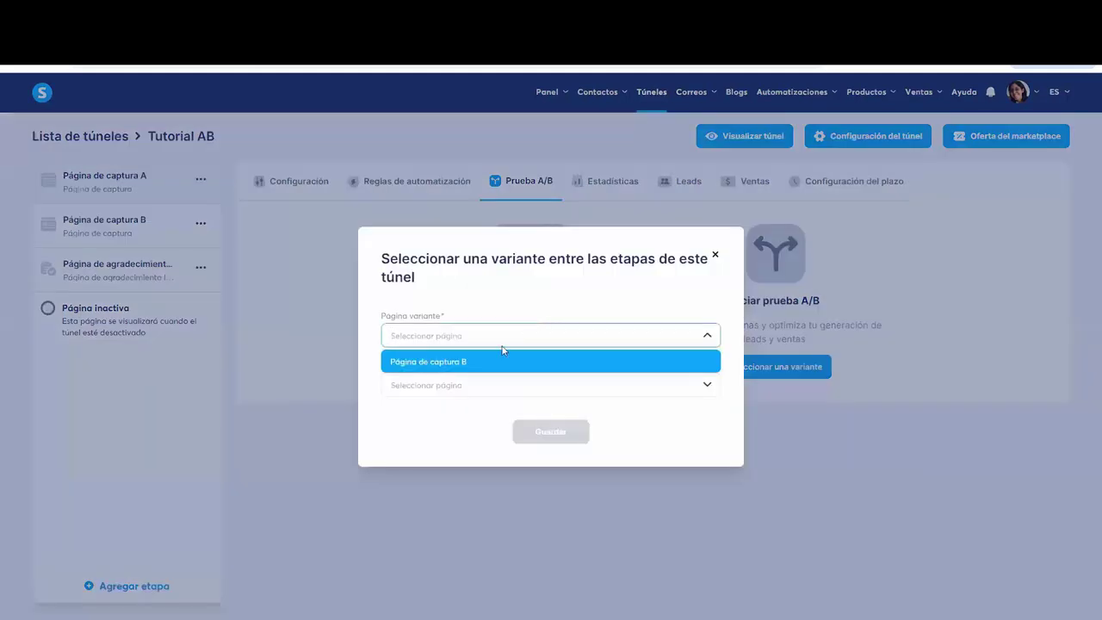
{"action": "left_click", "coordinate": [429, 362]}
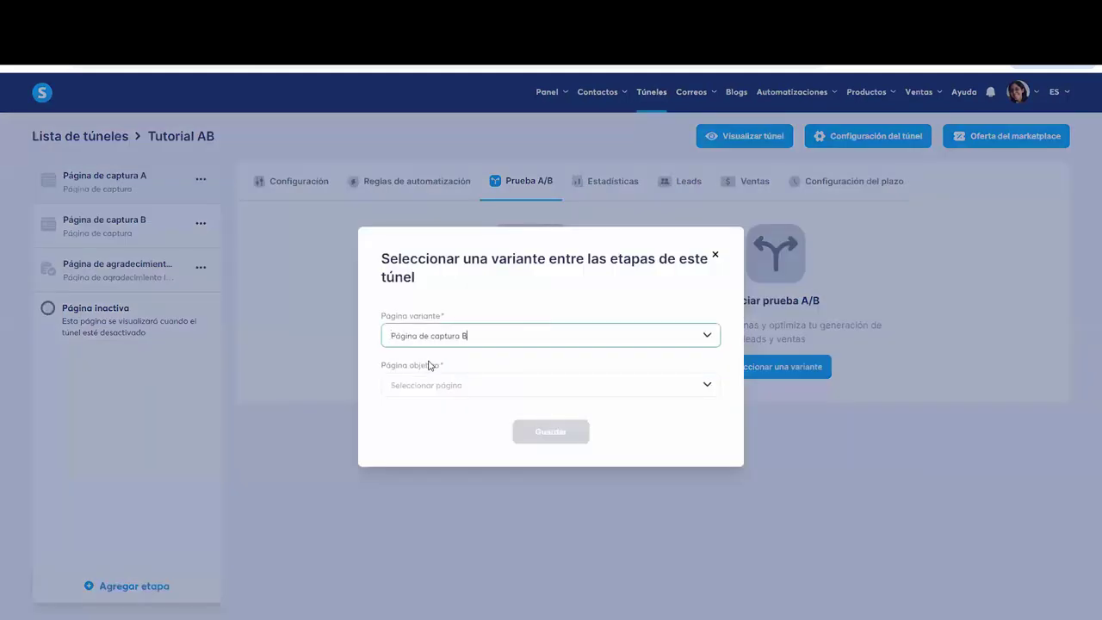
{"action": "left_click", "coordinate": [488, 385]}
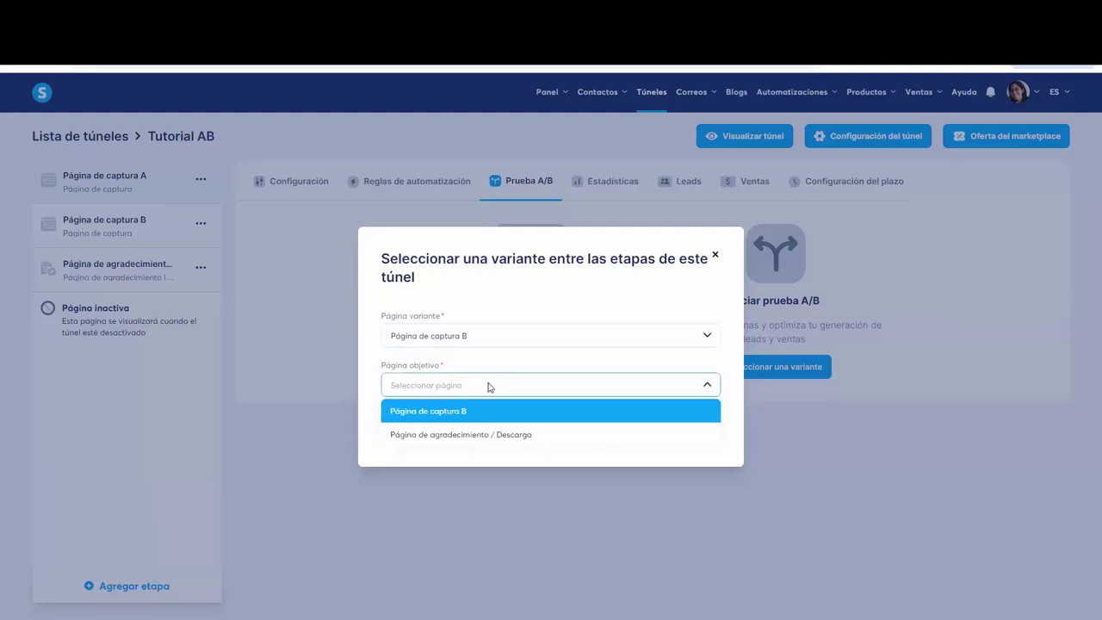
{"action": "left_click", "coordinate": [425, 437]}
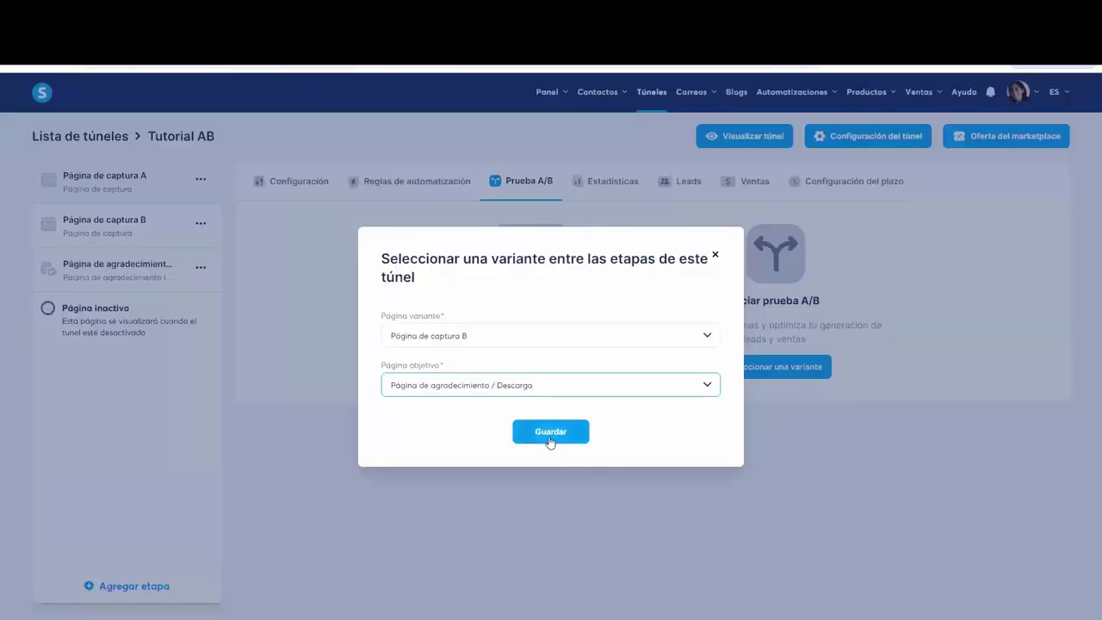
{"action": "left_click", "coordinate": [550, 436]}
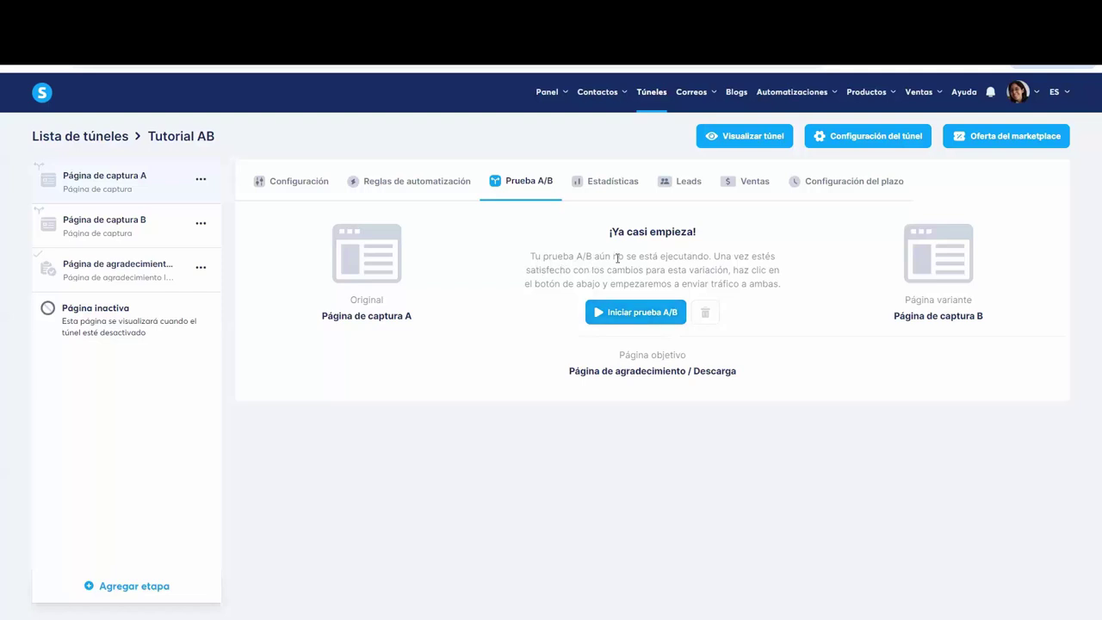
{"action": "left_click", "coordinate": [633, 318]}
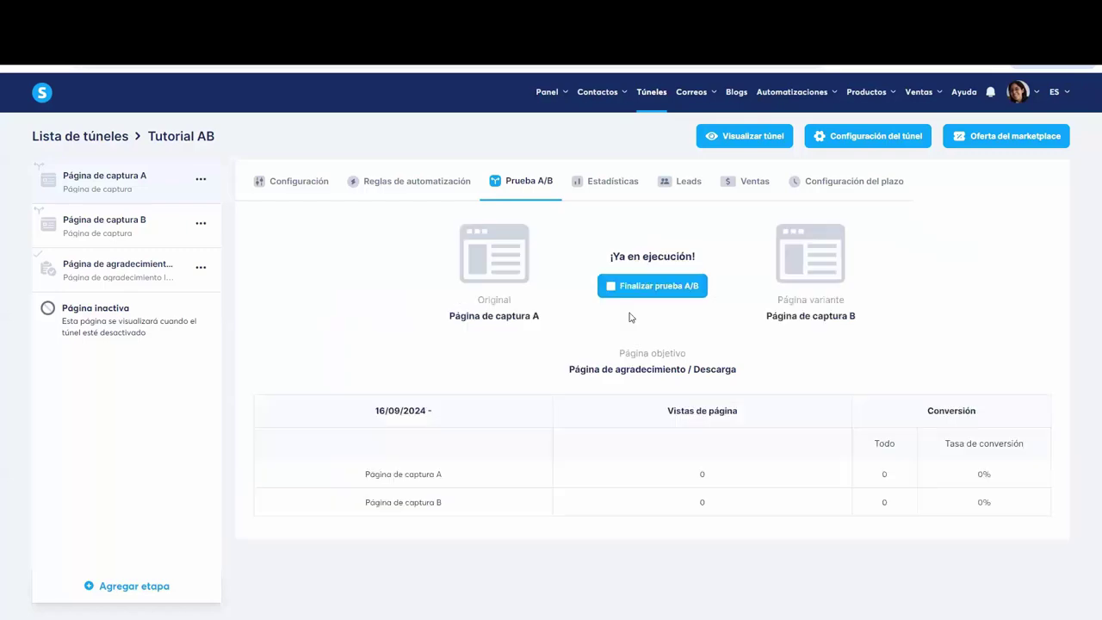
Step: Select a screenshot area over the running test and outline the statistics rows of both capture pages with a red rectangle
{"action": "key", "text": "Print"}
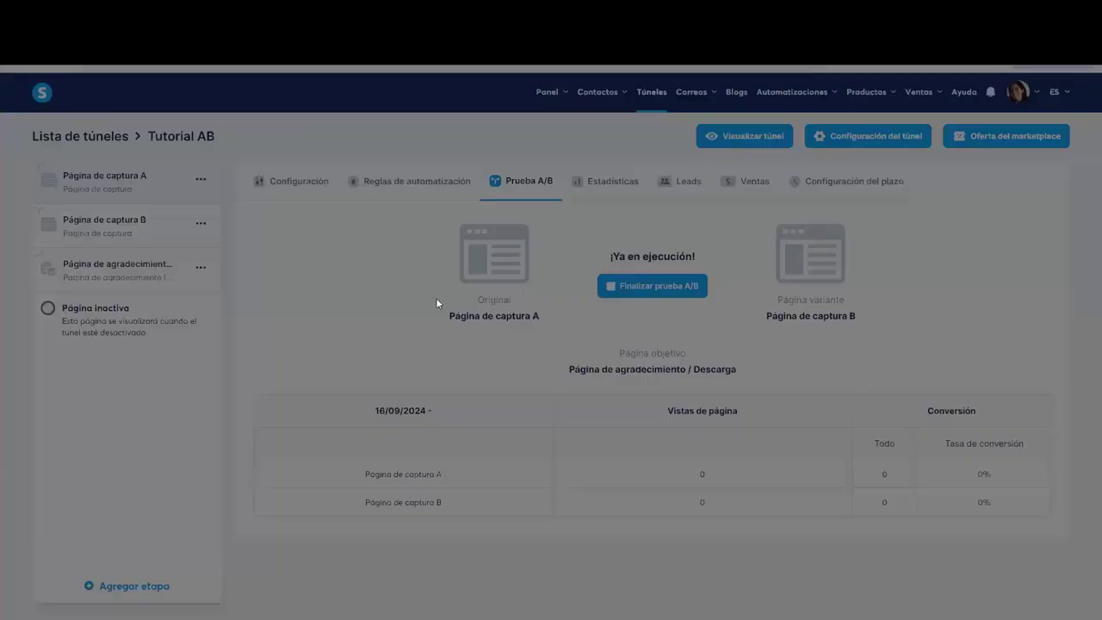
{"action": "mouse_move", "coordinate": [335, 208]}
{"action": "left_mouse_down"}
{"action": "mouse_move", "coordinate": [900, 436]}
{"action": "mouse_move", "coordinate": [1064, 560]}
{"action": "left_mouse_up"}
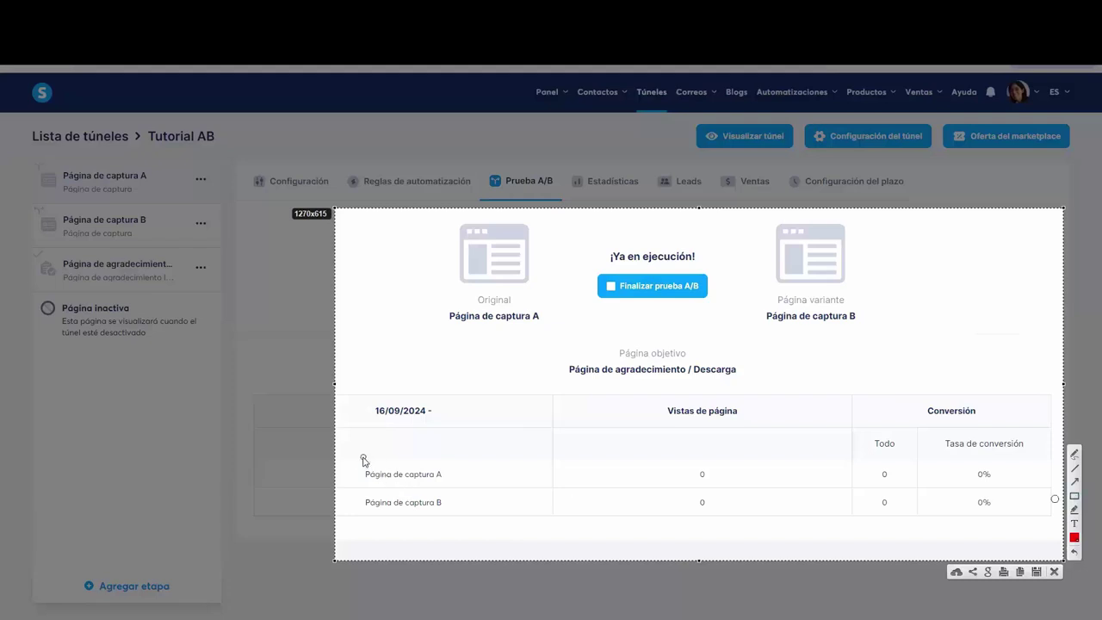
{"action": "mouse_move", "coordinate": [348, 455]}
{"action": "left_mouse_down"}
{"action": "mouse_move", "coordinate": [600, 531]}
{"action": "mouse_move", "coordinate": [1062, 523]}
{"action": "left_mouse_up"}
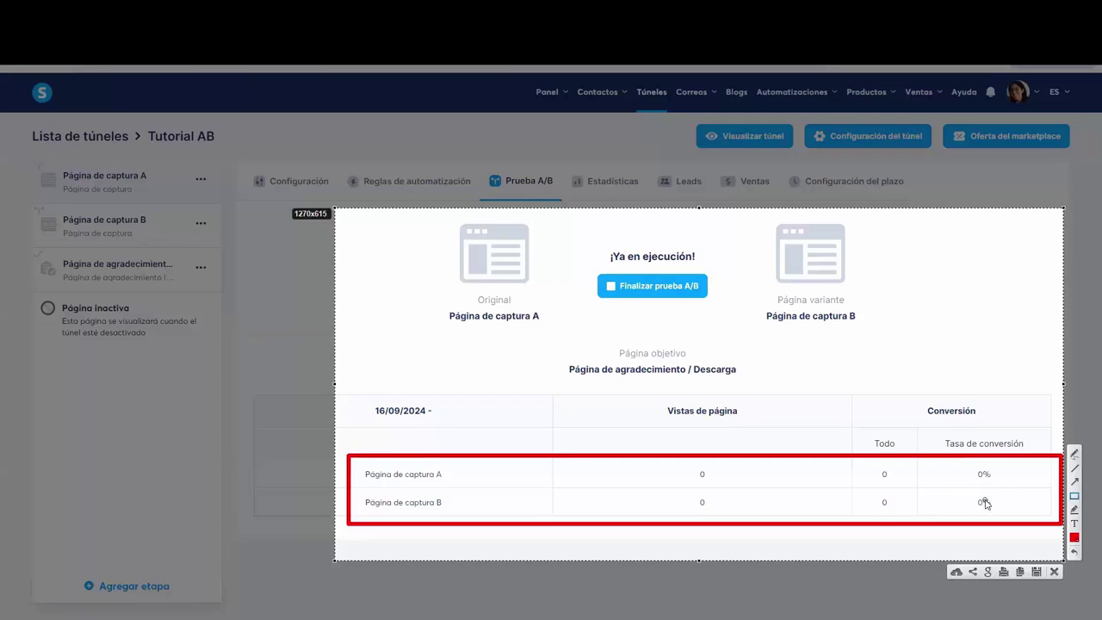
{"action": "key", "text": "Escape"}
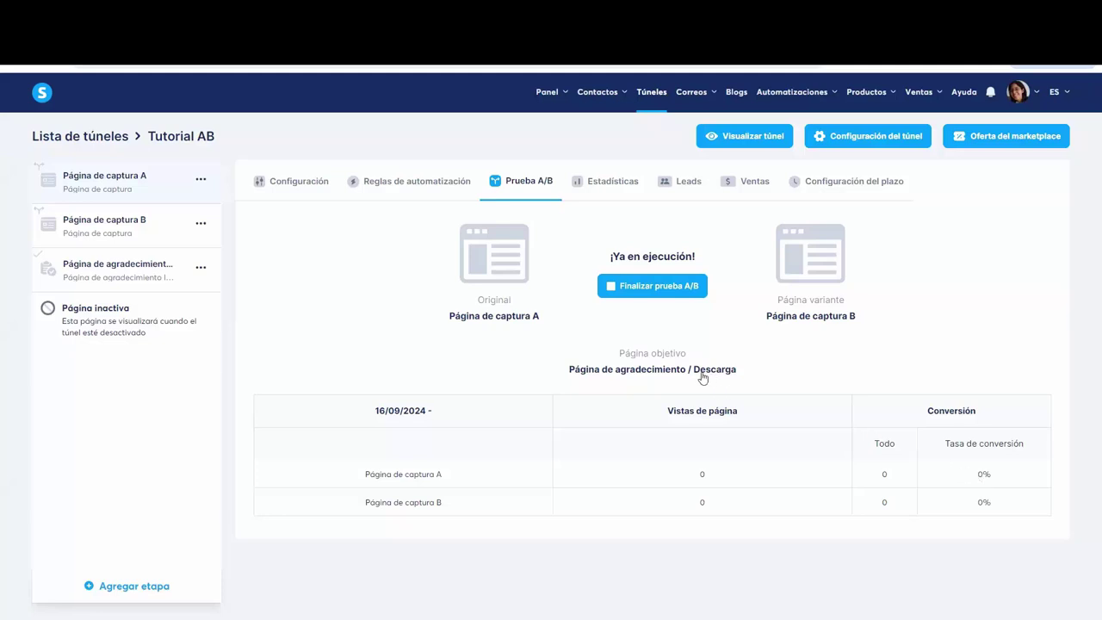
Step: End the running A/B test between the two capture pages and confirm the action
{"action": "left_click", "coordinate": [651, 287]}
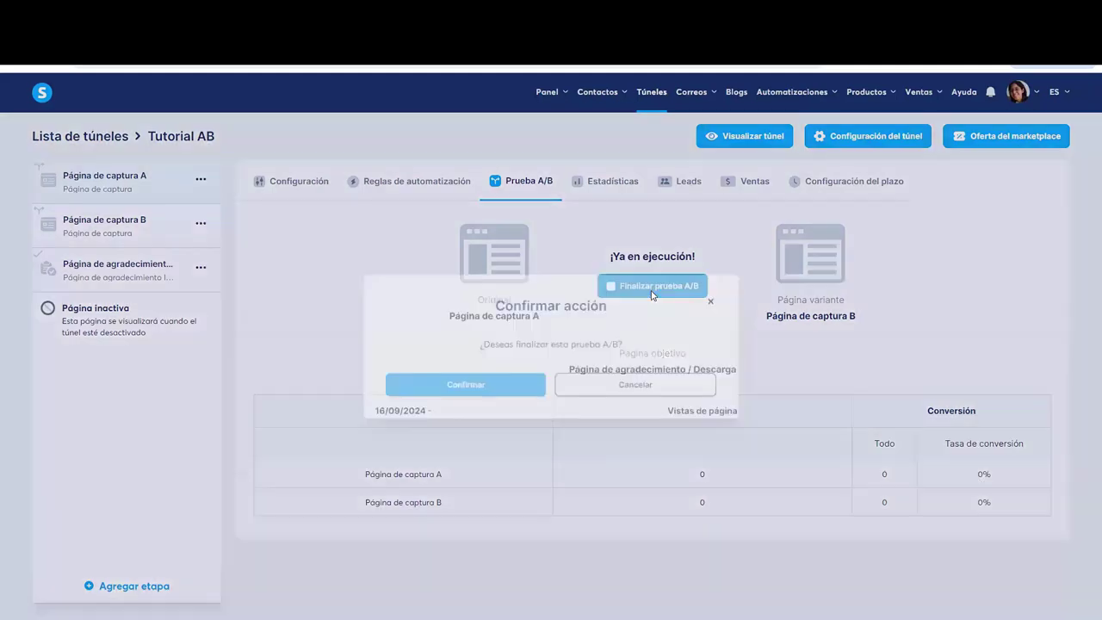
{"action": "left_click", "coordinate": [463, 388]}
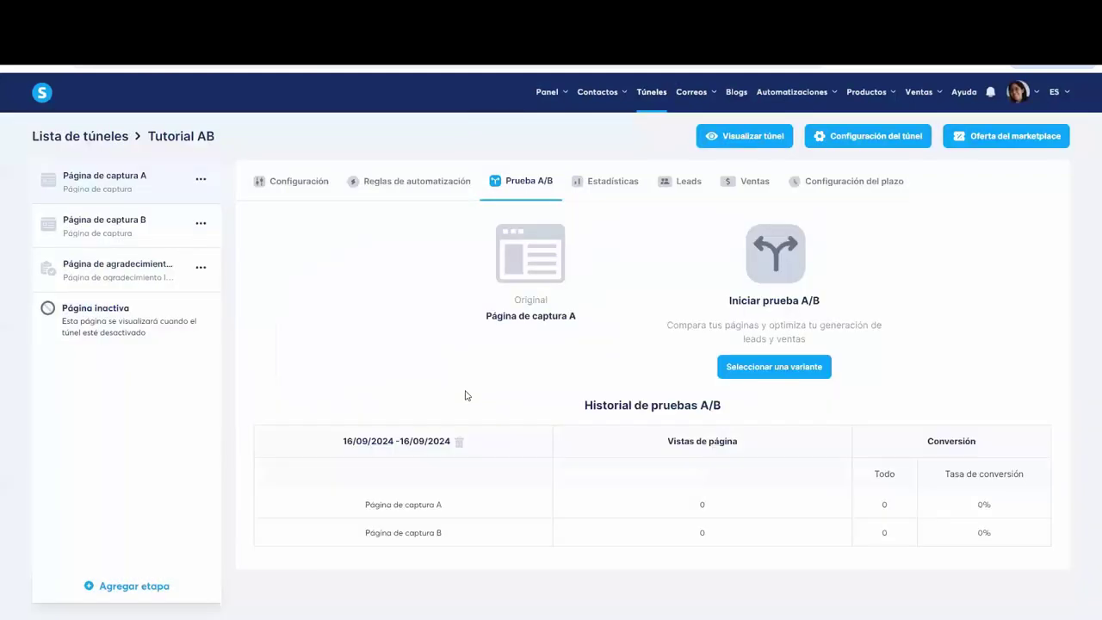